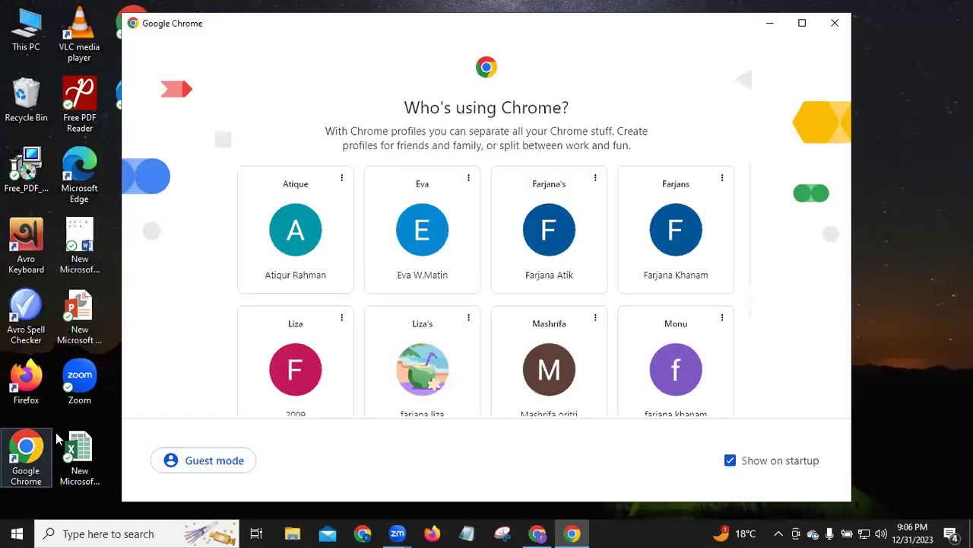
Open a maximized Chrome window under the first profile and dismiss the Windscribe panel
{"action": "left_click", "coordinate": [295, 270]}
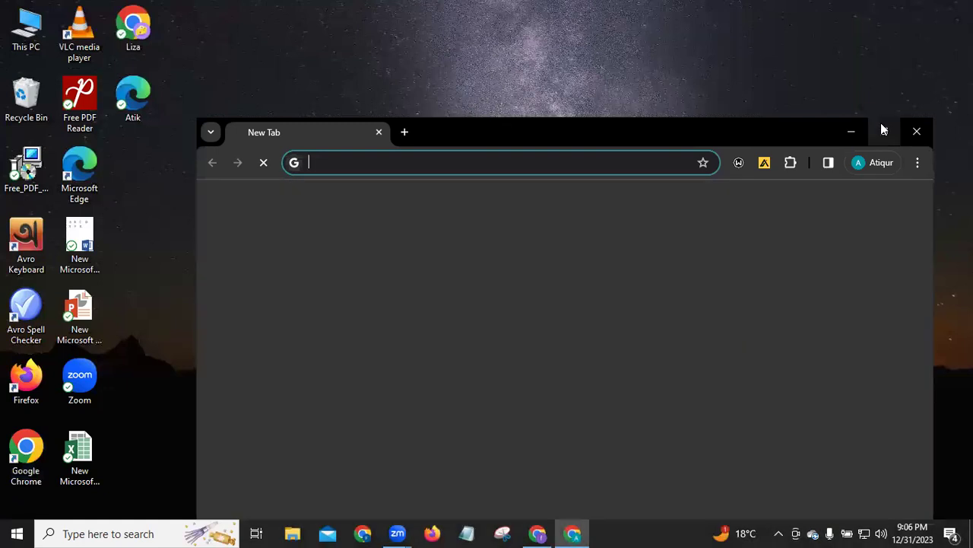
{"action": "left_click", "coordinate": [881, 130]}
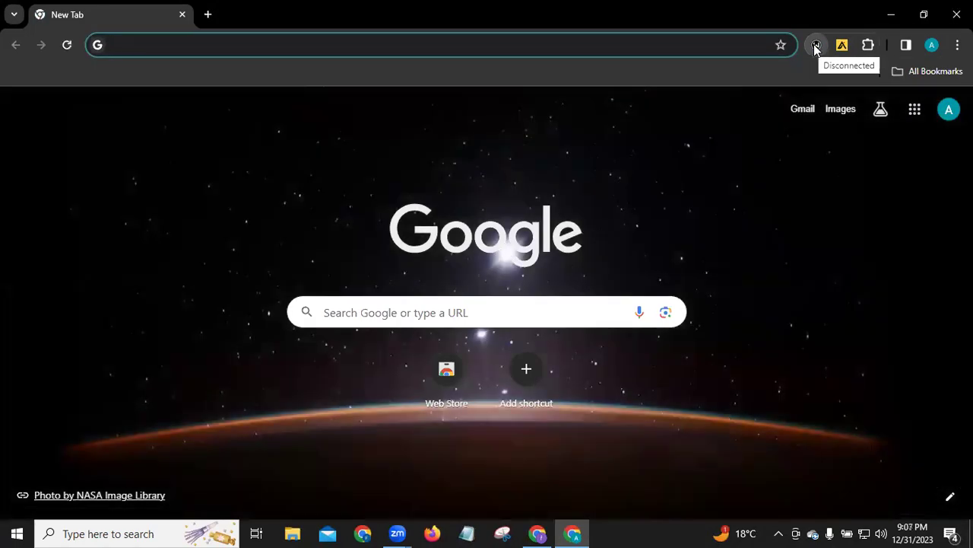
{"action": "left_click", "coordinate": [815, 46]}
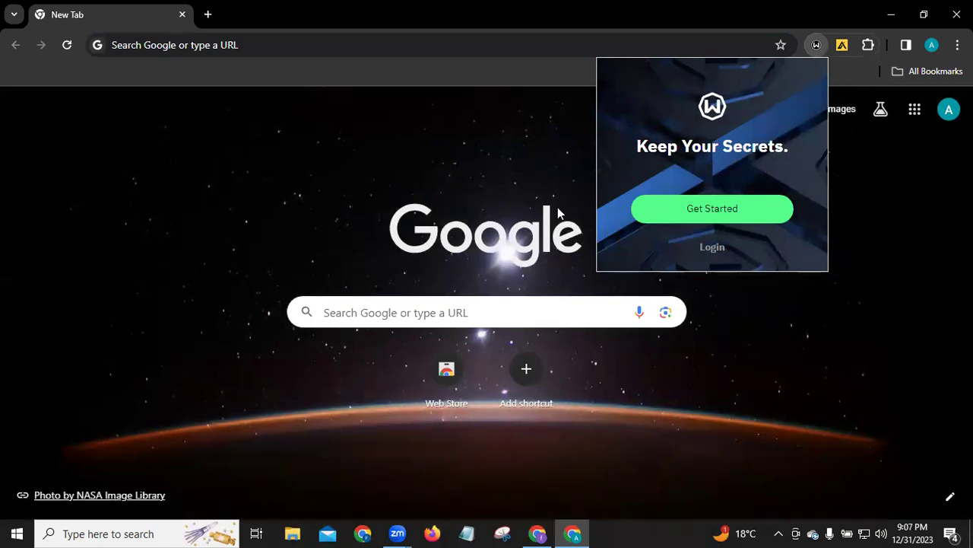
{"action": "left_click", "coordinate": [535, 206]}
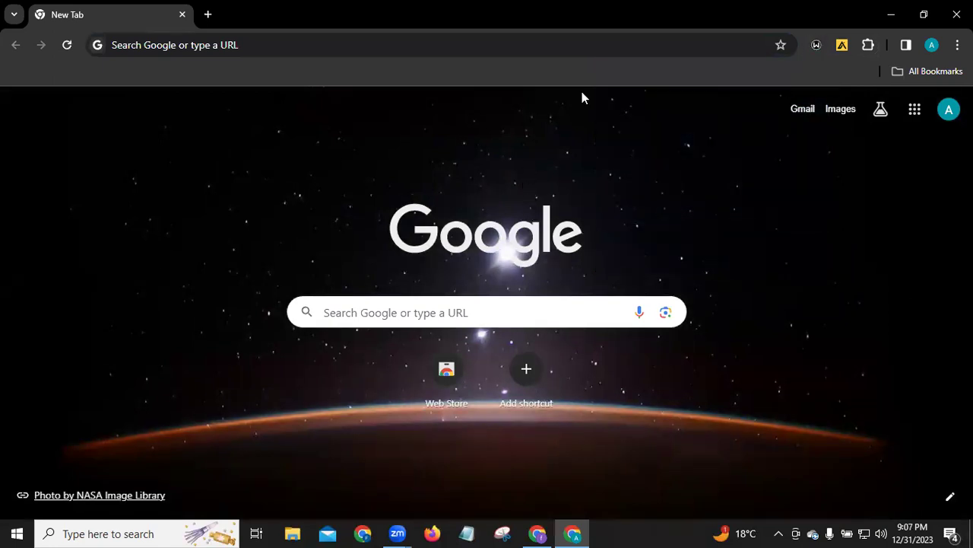
Go to blogger.com using the Blogger.com suggestion
{"action": "left_click", "coordinate": [137, 44]}
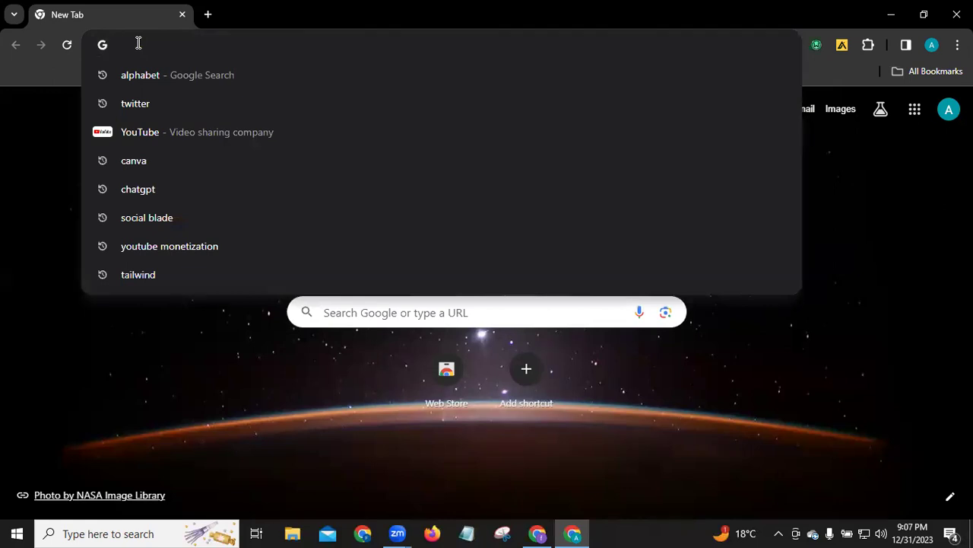
{"action": "type", "text": "b"}
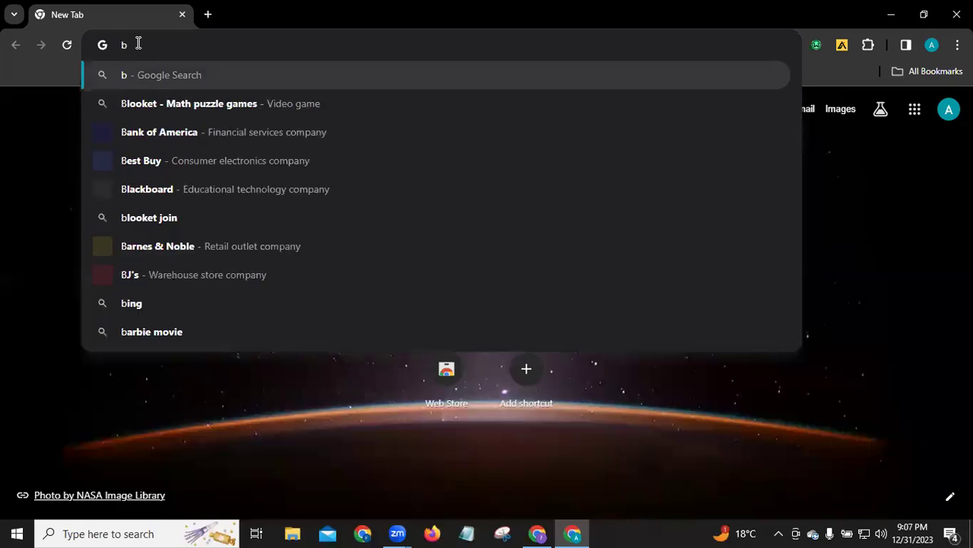
{"action": "type", "text": "log"}
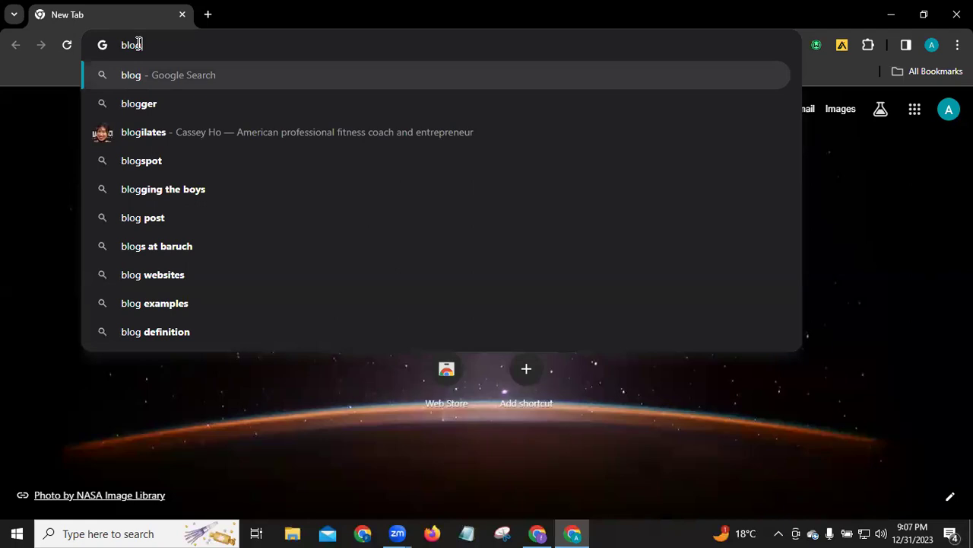
{"action": "type", "text": "ger"}
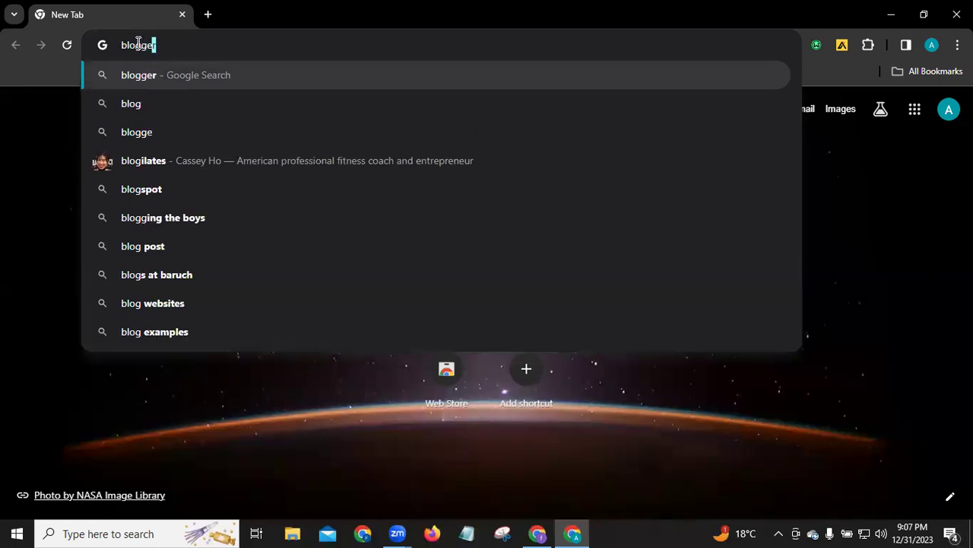
{"action": "type", "text": ".com"}
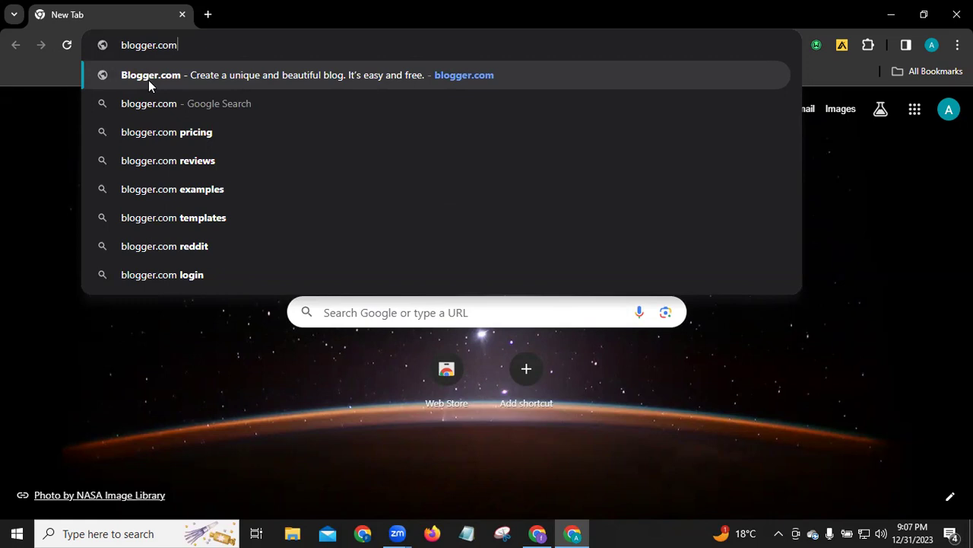
{"action": "left_click", "coordinate": [148, 80]}
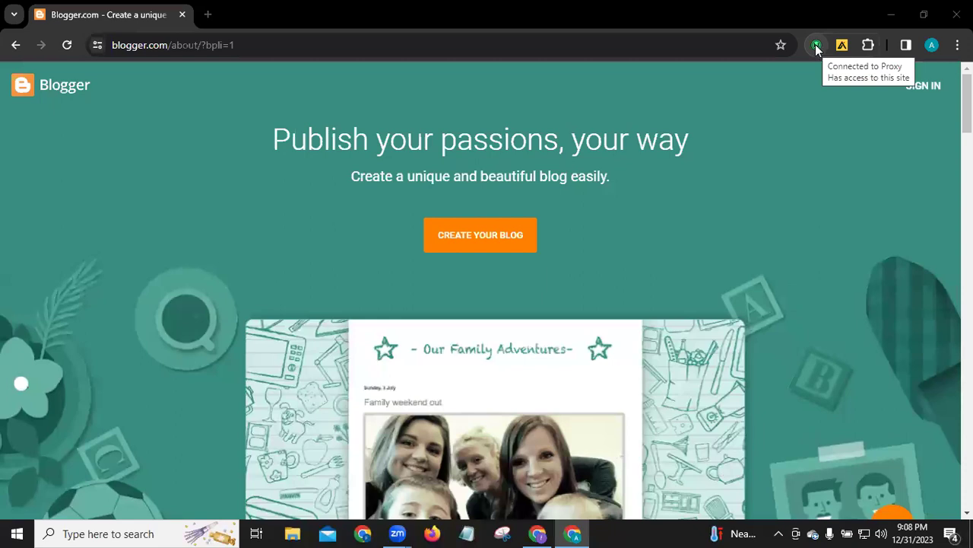
Remove the Windscribe extension from Chrome and start creating a new blog
{"action": "right_click", "coordinate": [816, 47]}
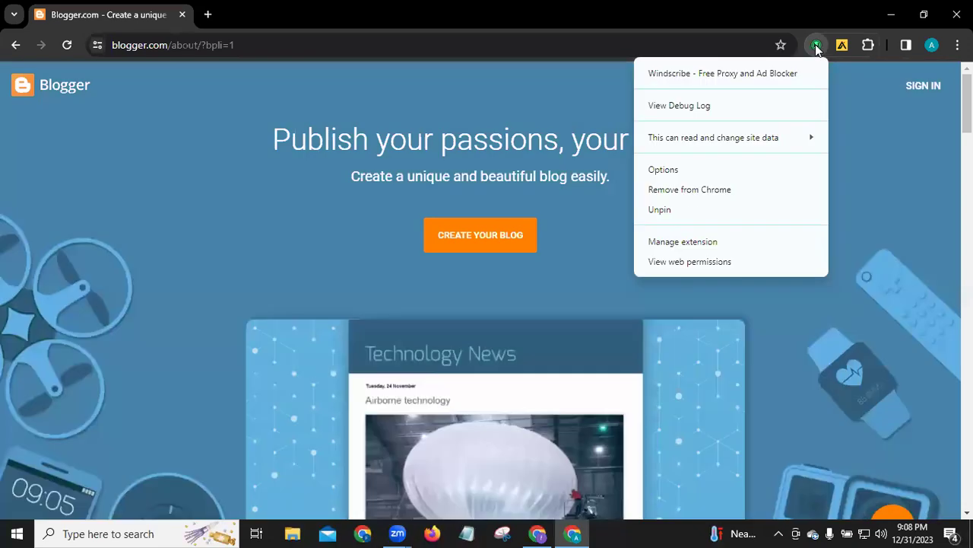
{"action": "left_click", "coordinate": [694, 192]}
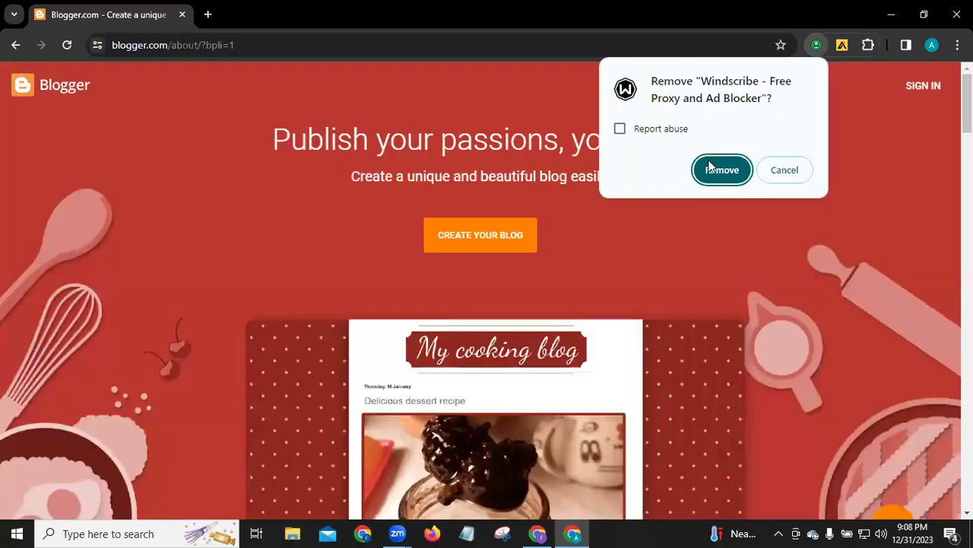
{"action": "left_click", "coordinate": [708, 161]}
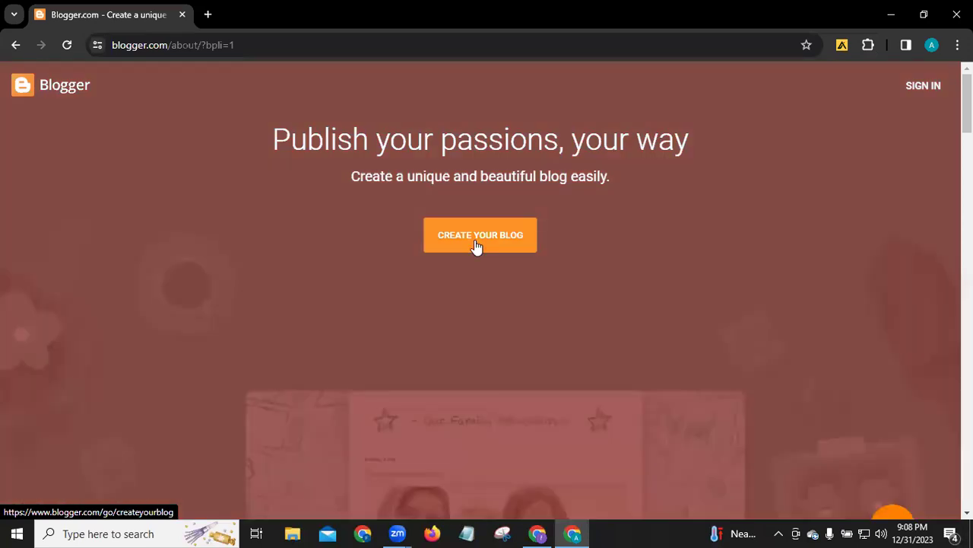
{"action": "left_click", "coordinate": [474, 240]}
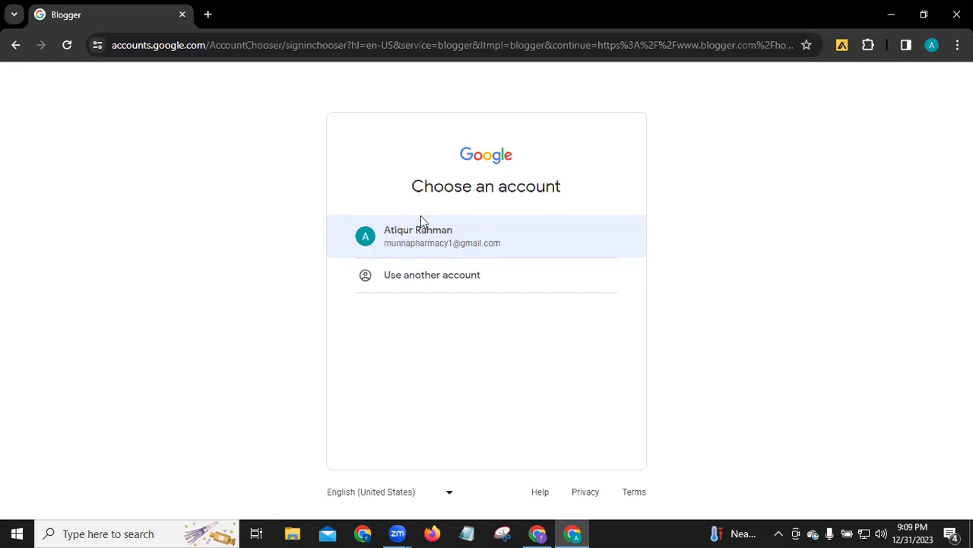
Choose the listed Google account, enter its password, then close the browser window
{"action": "left_click", "coordinate": [422, 221]}
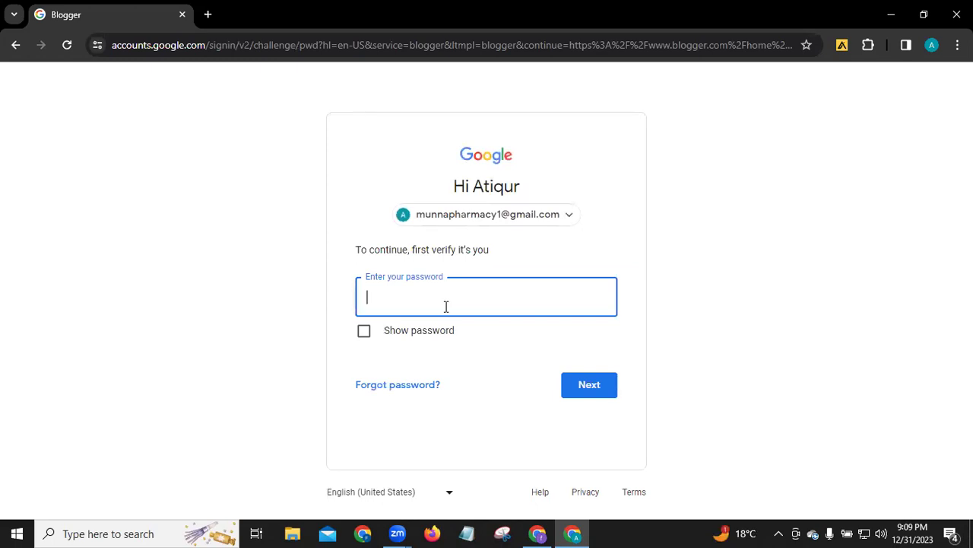
{"action": "type", "text": "•••••"}
{"action": "left_click", "coordinate": [956, 14]}
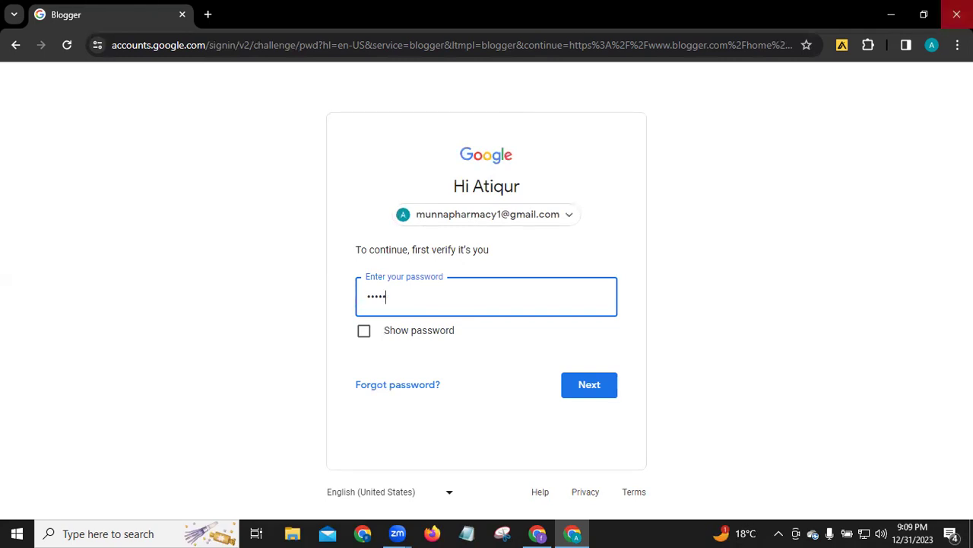
Refresh the desktop and relaunch Google Chrome under another profile
{"action": "right_click", "coordinate": [660, 120]}
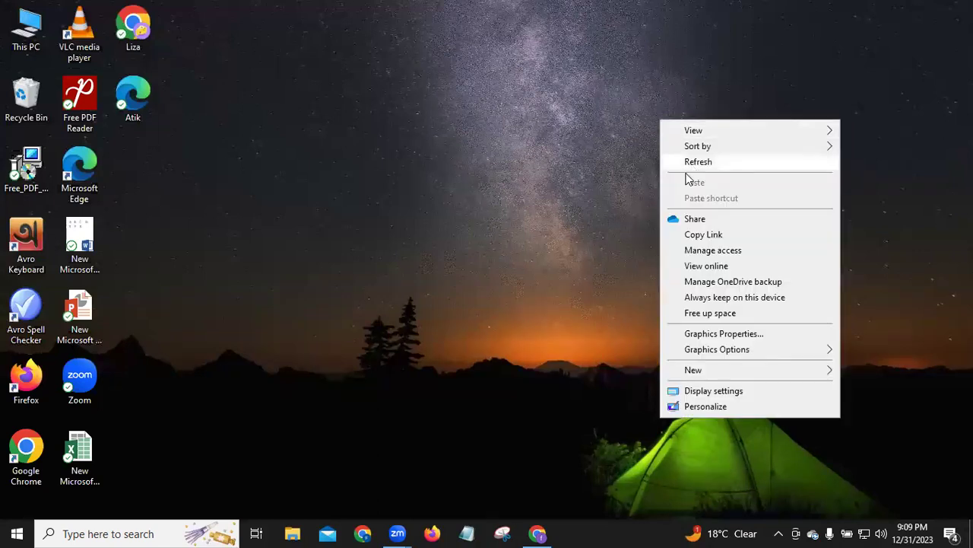
{"action": "left_click", "coordinate": [693, 164]}
{"action": "double_click", "coordinate": [35, 454]}
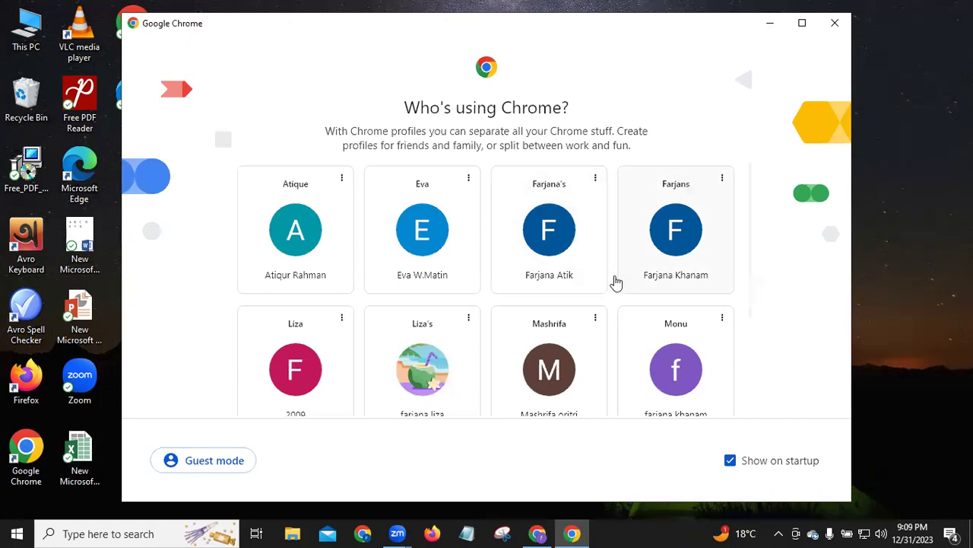
{"action": "left_click", "coordinate": [323, 372]}
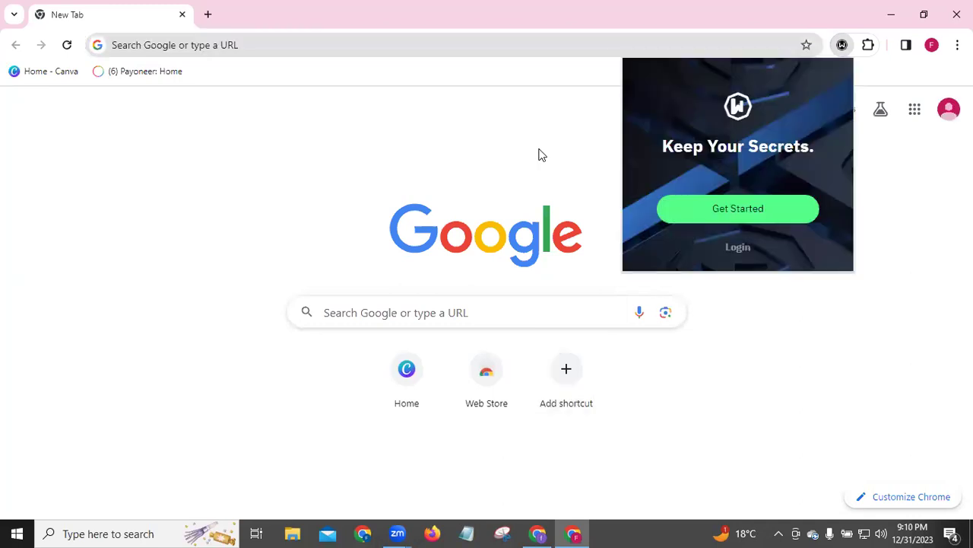
Dismiss the Windscribe welcome popup and get ready to enter a web address
{"action": "left_click", "coordinate": [842, 44]}
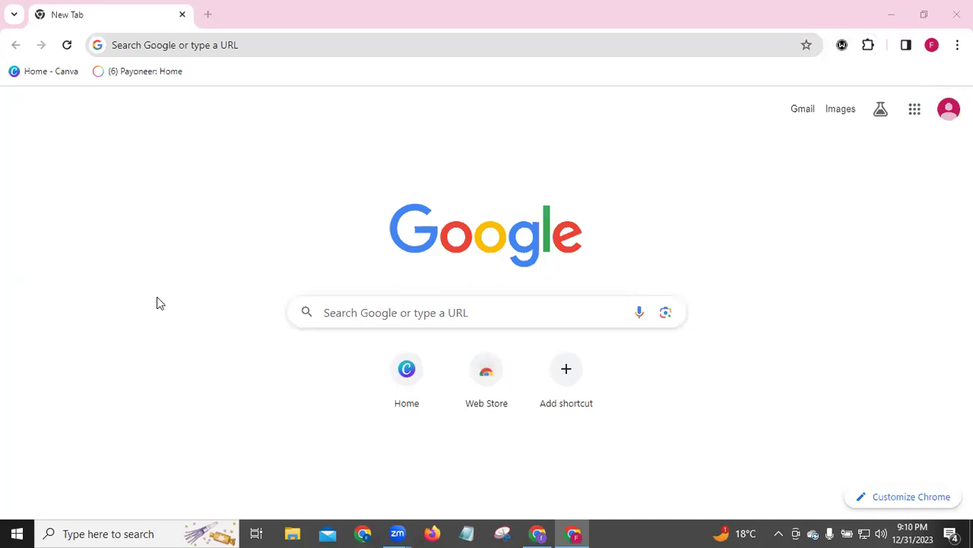
{"action": "left_click", "coordinate": [138, 49]}
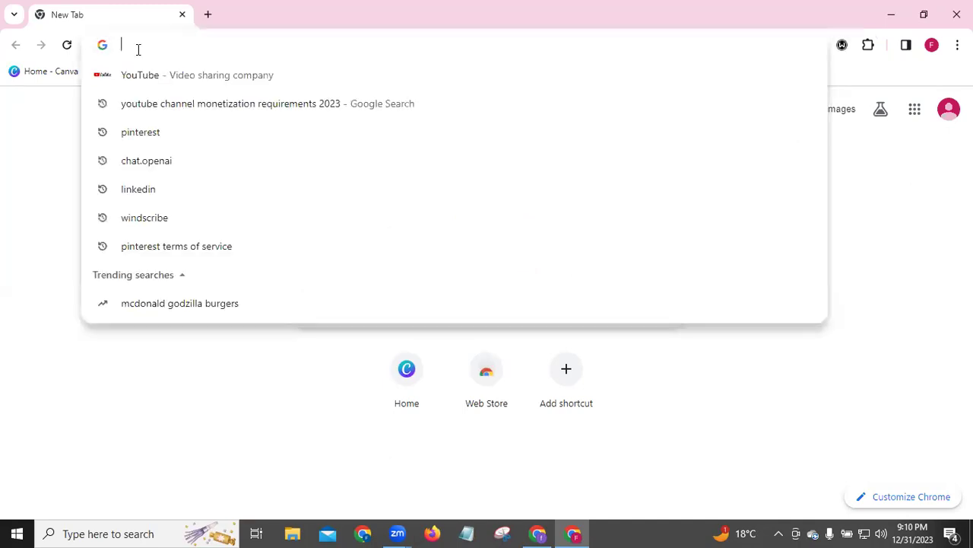
Load blogger.com in this profile's window and bring up the Windscribe panel
{"action": "type", "text": "bl"}
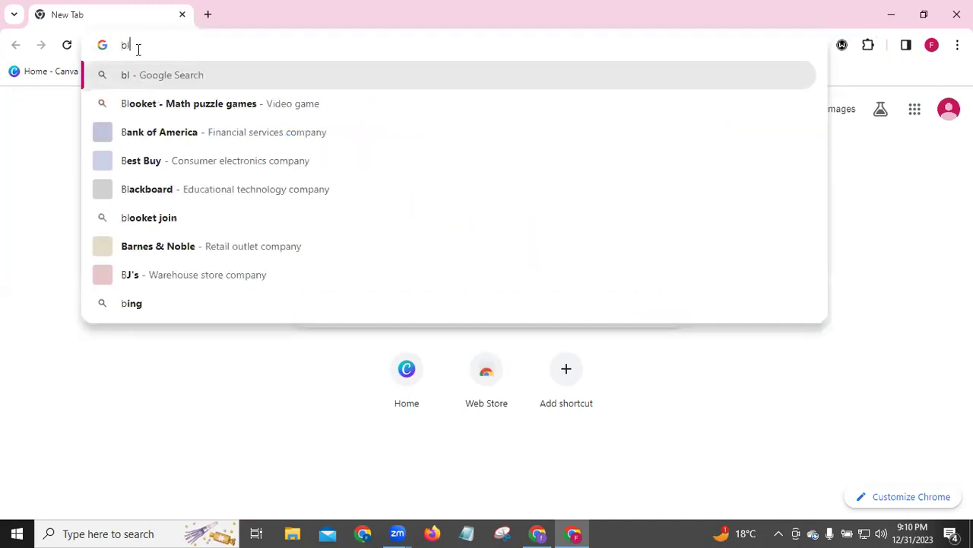
{"action": "type", "text": "ogger.c"}
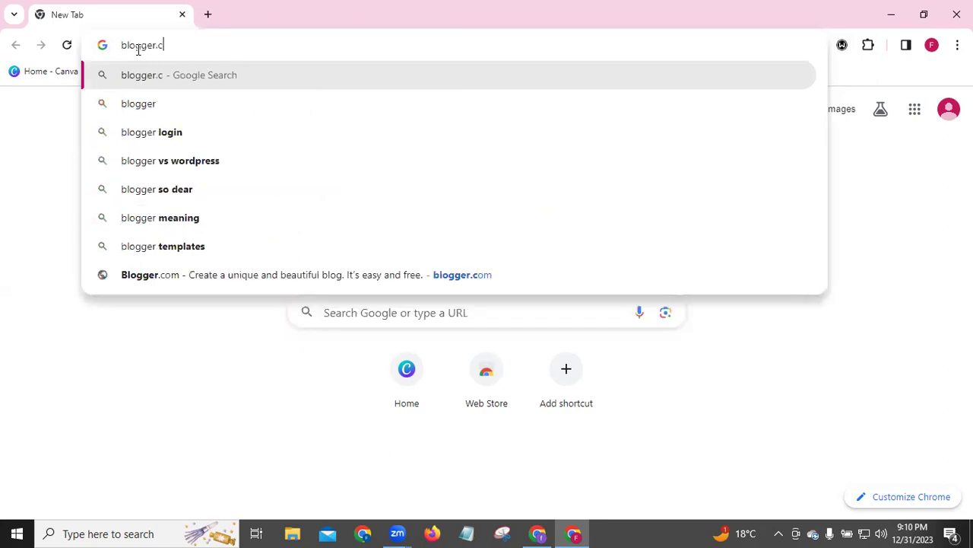
{"action": "type", "text": "om"}
{"action": "key", "text": "Return"}
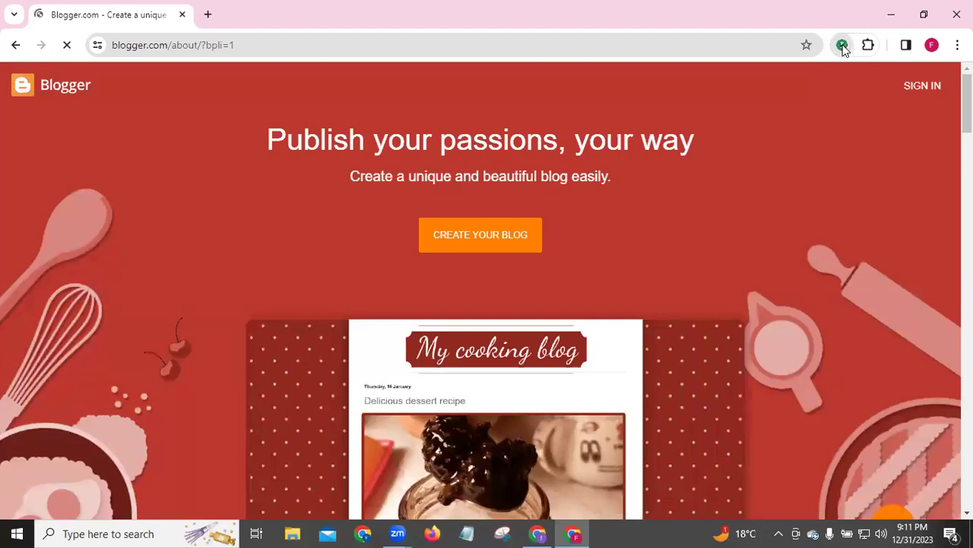
{"action": "left_click", "coordinate": [843, 45]}
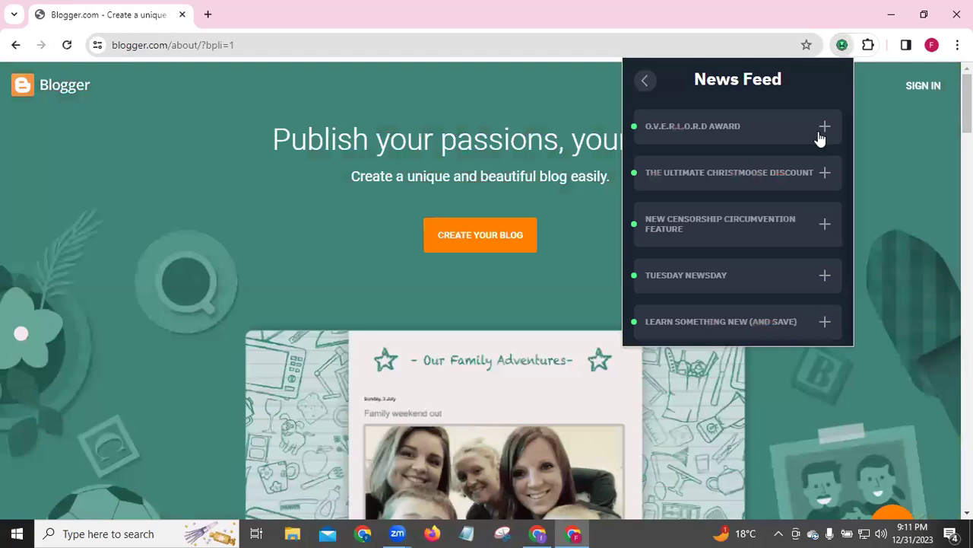
Close the Windscribe popup, start creating a blog, and pick the listed Google account
{"action": "left_click", "coordinate": [820, 138]}
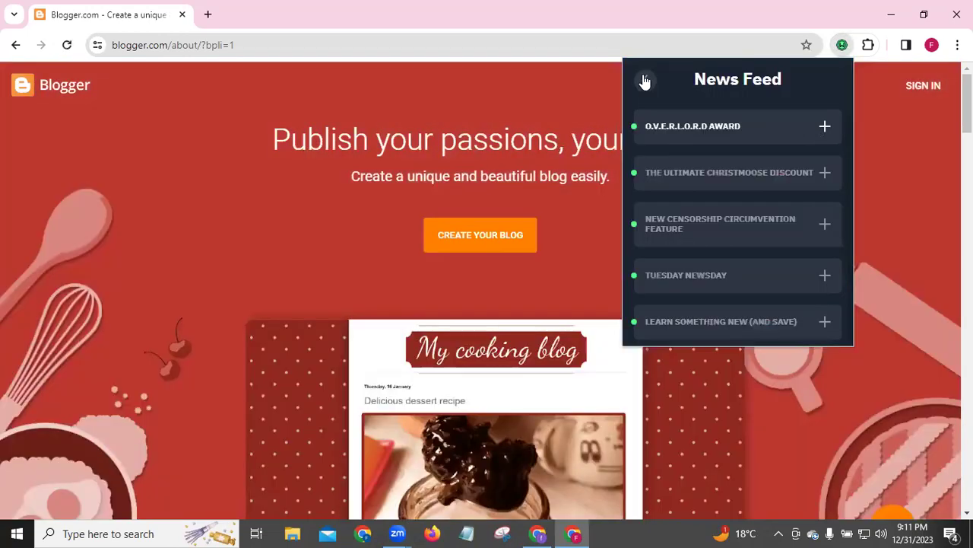
{"action": "left_click", "coordinate": [644, 80]}
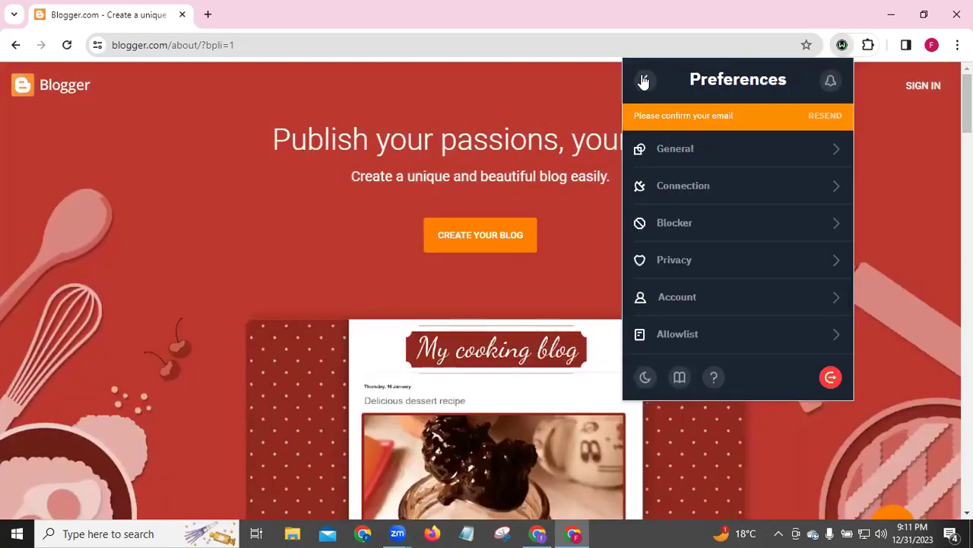
{"action": "left_click", "coordinate": [643, 81]}
{"action": "left_click", "coordinate": [643, 81]}
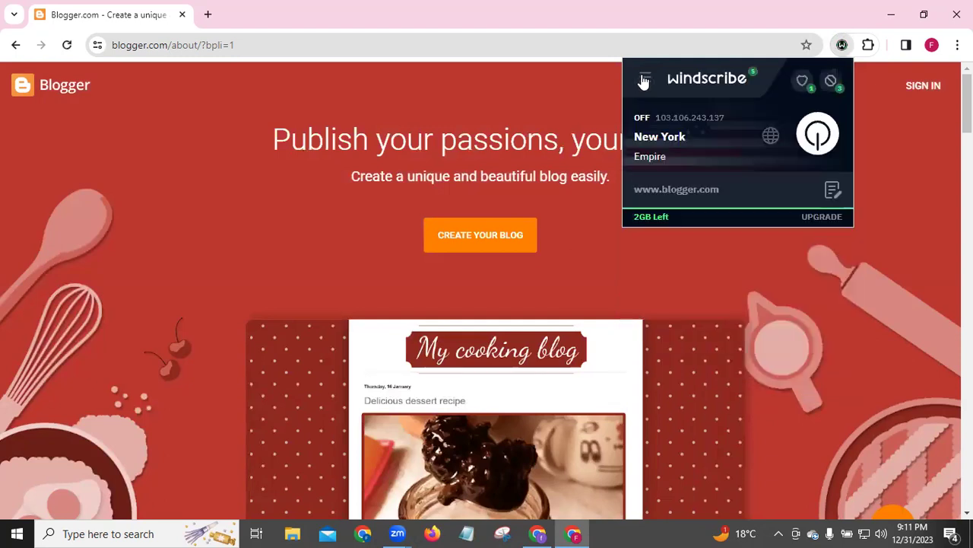
{"action": "left_click", "coordinate": [530, 107]}
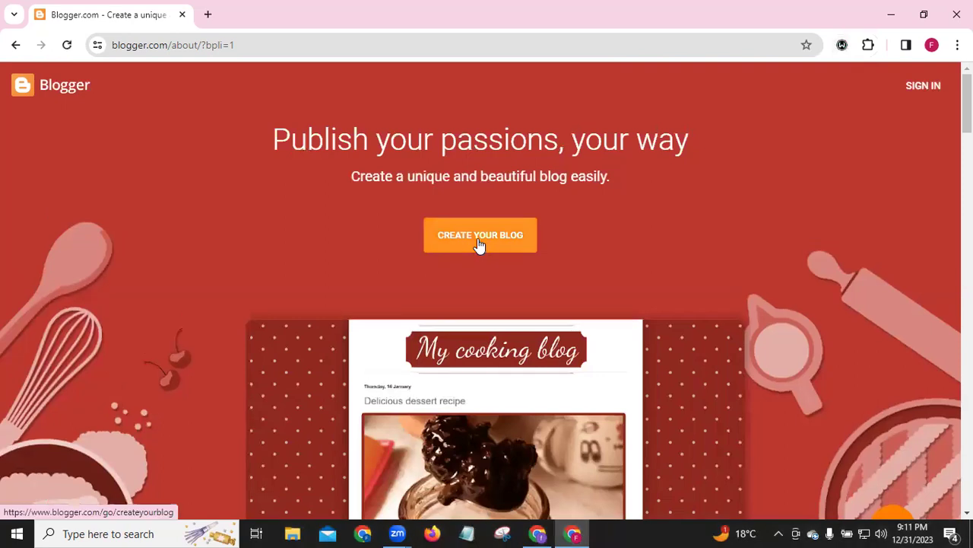
{"action": "left_click", "coordinate": [480, 241]}
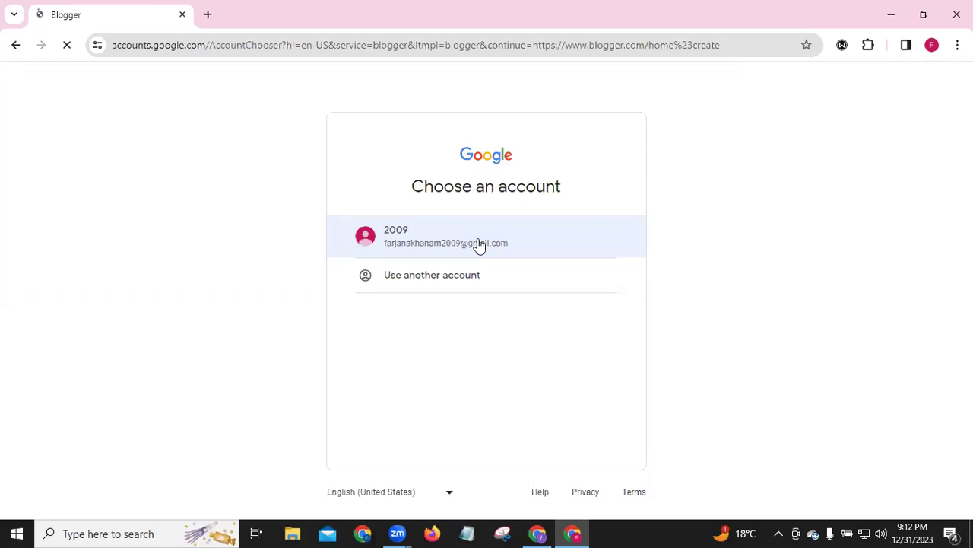
{"action": "left_click", "coordinate": [430, 237]}
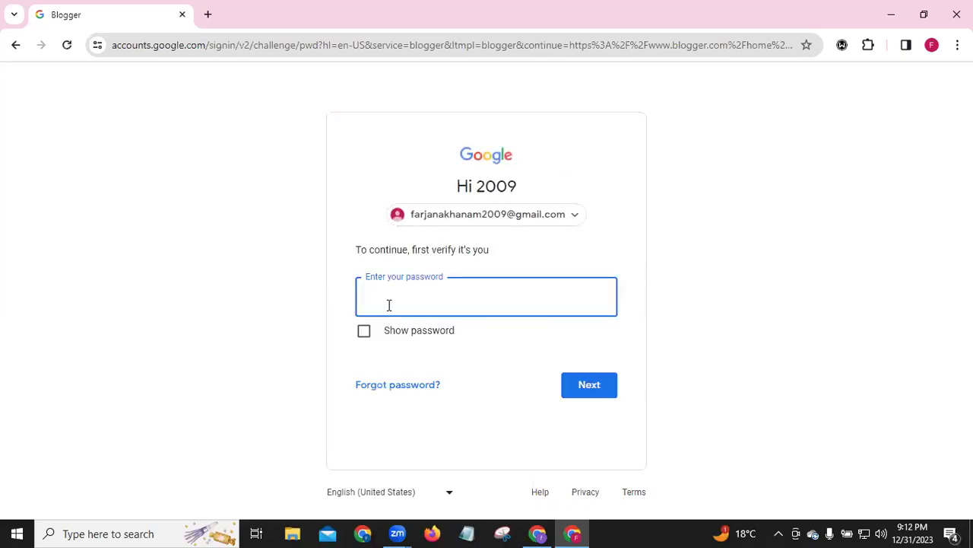
Enter the account password and submit it to finish signing in
{"action": "left_click", "coordinate": [388, 305]}
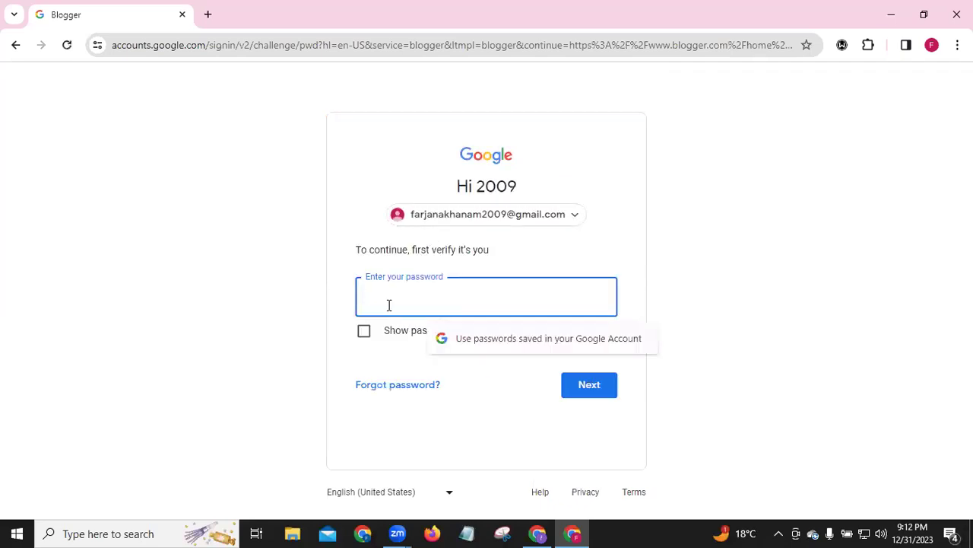
{"action": "type", "text": "***"}
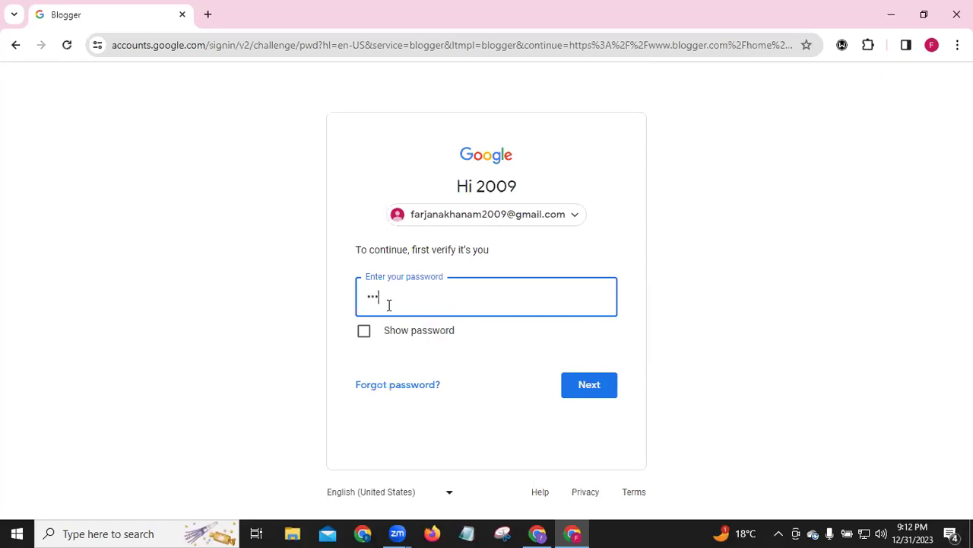
{"action": "type", "text": "*******"}
{"action": "left_click", "coordinate": [583, 385]}
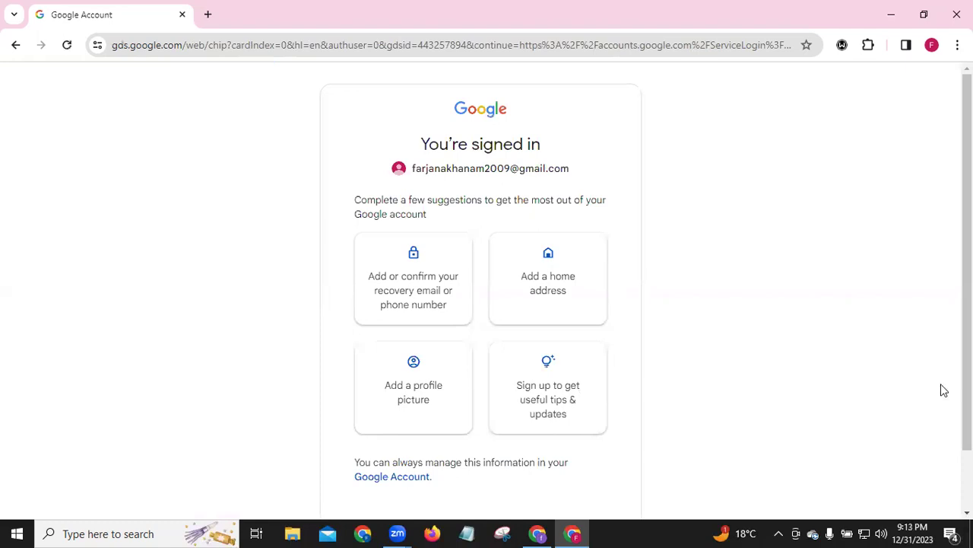
Choose Not now on the account suggestions page to continue to Blogger
{"action": "scroll", "coordinate": [936, 424], "scroll_direction": "down", "scroll_amount": 2}
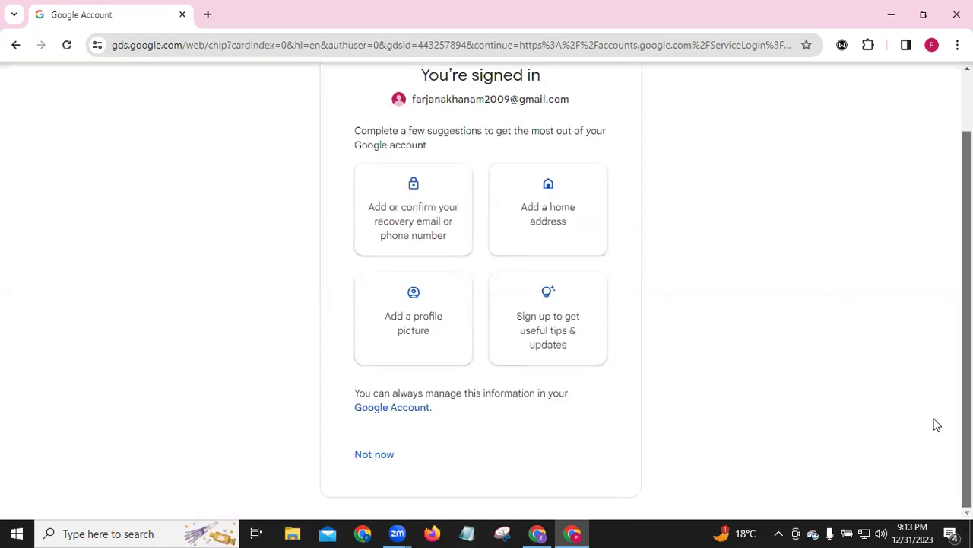
{"action": "left_click", "coordinate": [371, 457]}
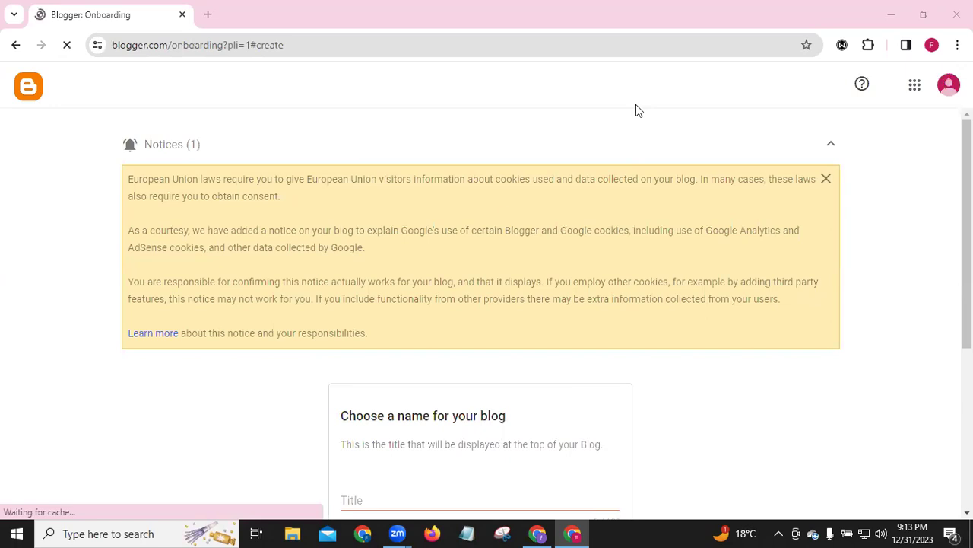
Dismiss the EU cookie notice and title the blog 'LDM Batch 53'
{"action": "left_click", "coordinate": [827, 180]}
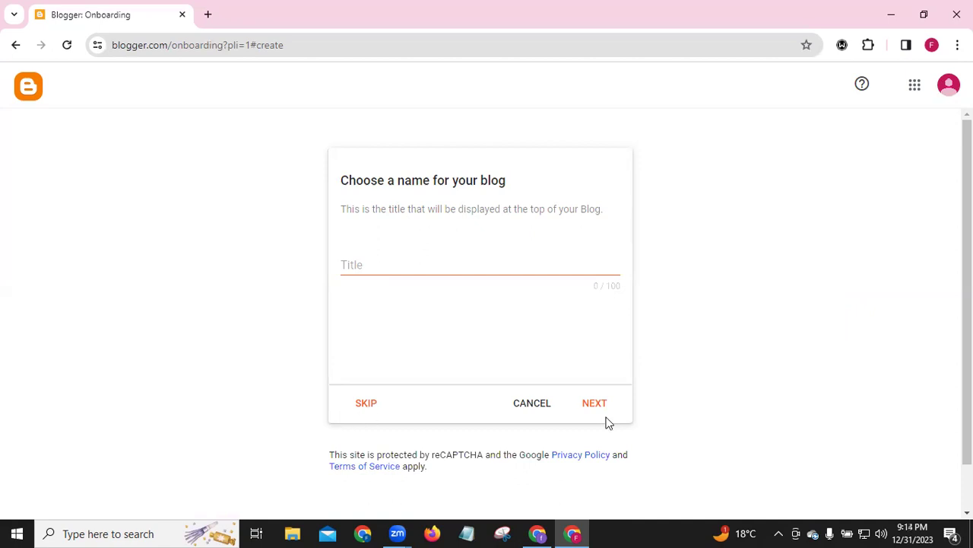
{"action": "left_click", "coordinate": [360, 264]}
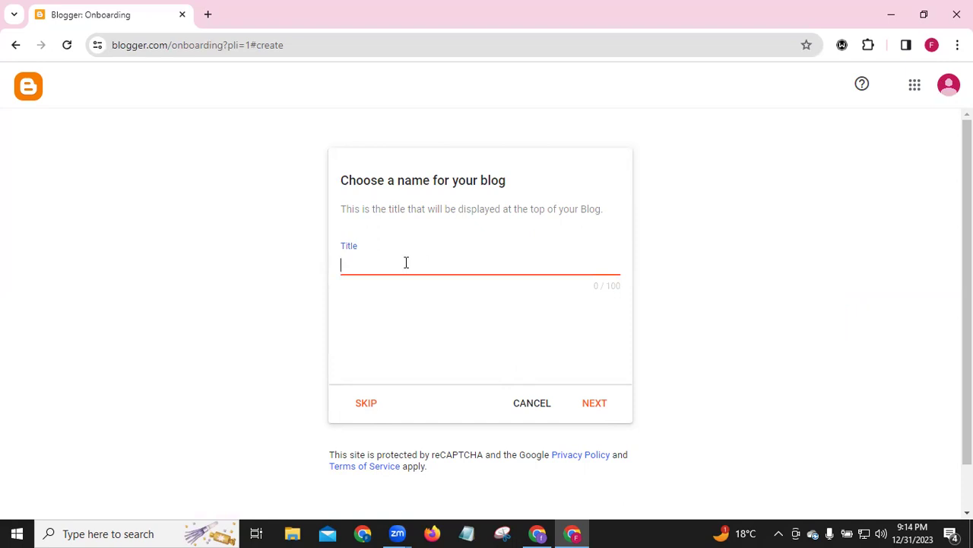
{"action": "type", "text": "LDM Batch 53"}
Accept the title and enter ldmbatch53 as the address, giving ldmbatch53.blogspot.com
{"action": "left_click", "coordinate": [594, 404]}
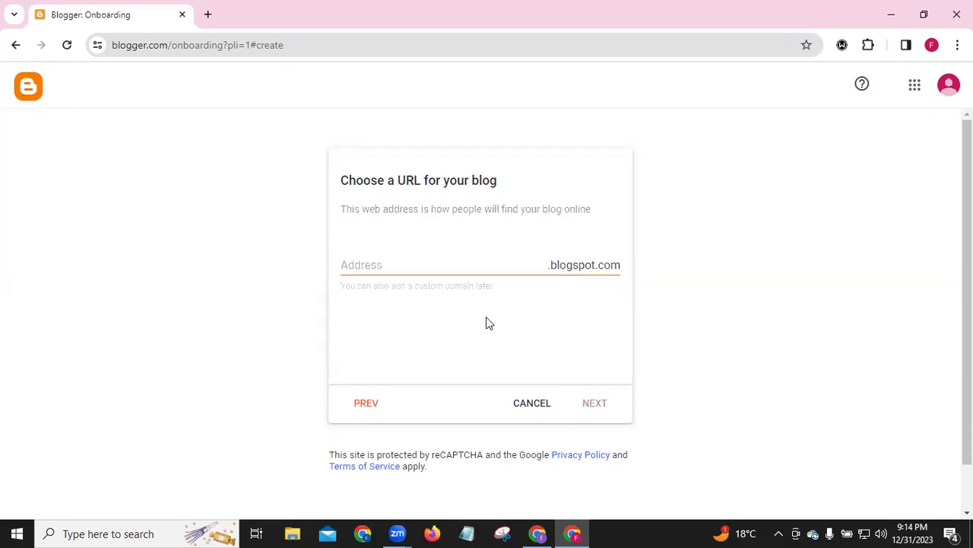
{"action": "left_click", "coordinate": [366, 264]}
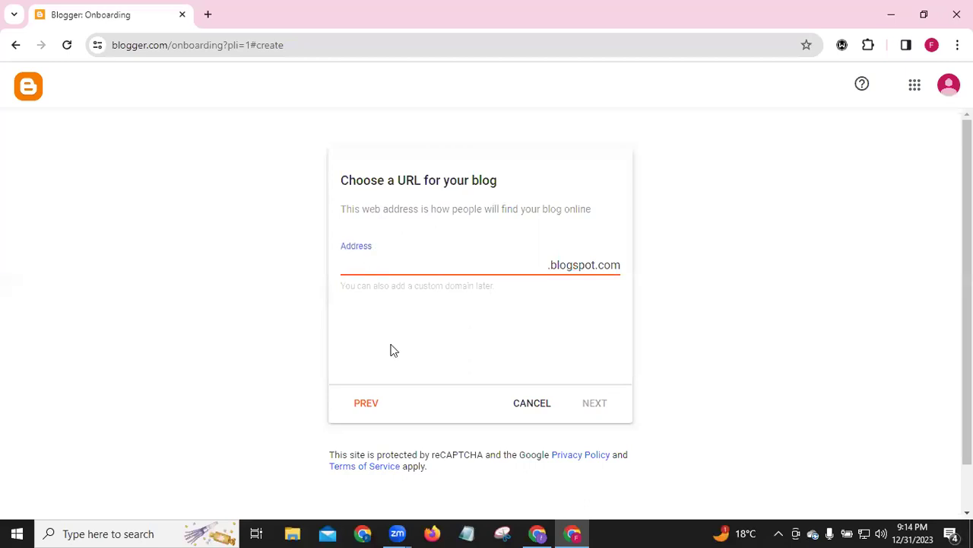
{"action": "type", "text": "ldmbatch53"}
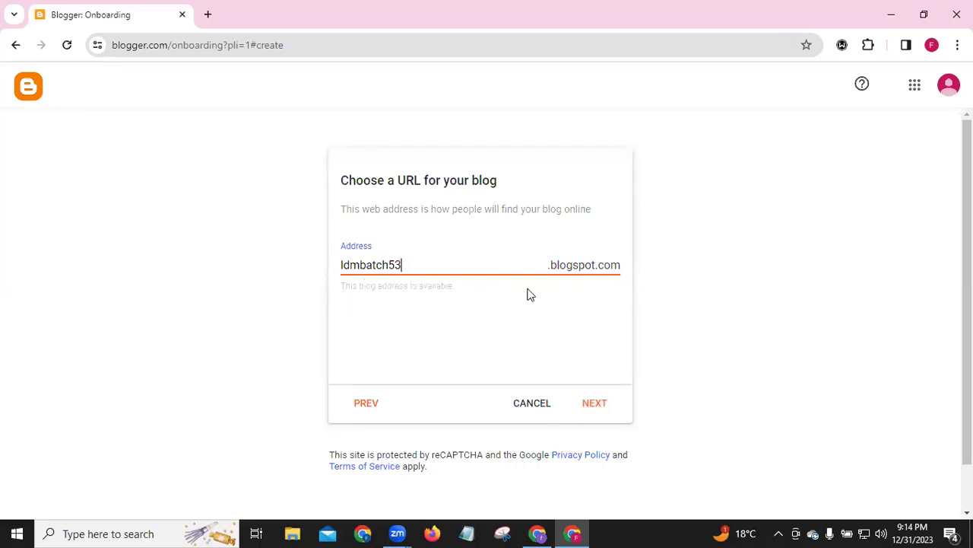
{"action": "left_click", "coordinate": [595, 404]}
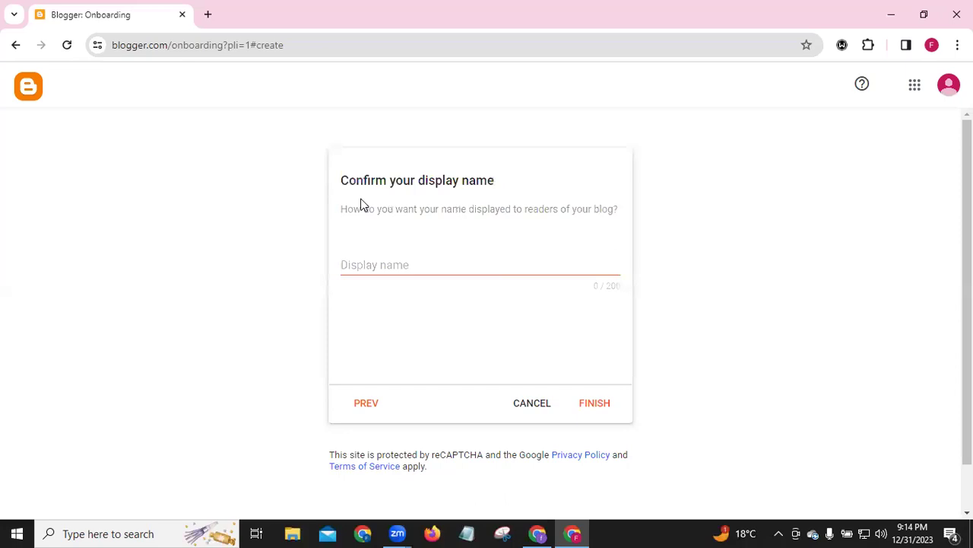
Enter 'Batch 53' as the display name, fixing the spacing and capitalising the B
{"action": "left_click", "coordinate": [383, 264]}
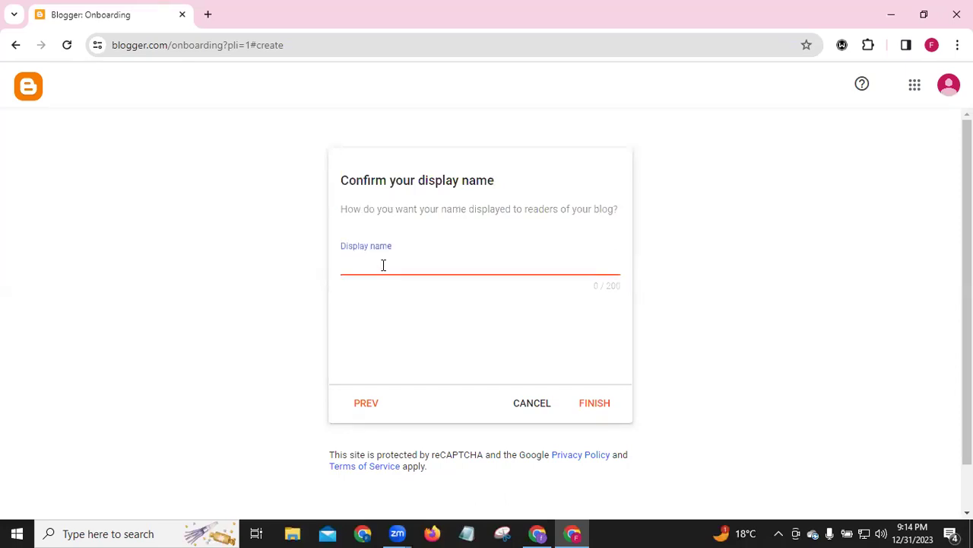
{"action": "type", "text": "batch"}
{"action": "key", "text": "BackSpace"}
{"action": "type", "text": "53"}
{"action": "key", "text": "Left"}
{"action": "key", "text": "Left"}
{"action": "left_click", "coordinate": [346, 266]}
{"action": "key", "text": "BackSpace"}
{"action": "type", "text": "B"}
Complete blog creation, then close the cookie banner on the 'No posts' dashboard
{"action": "left_click", "coordinate": [600, 410]}
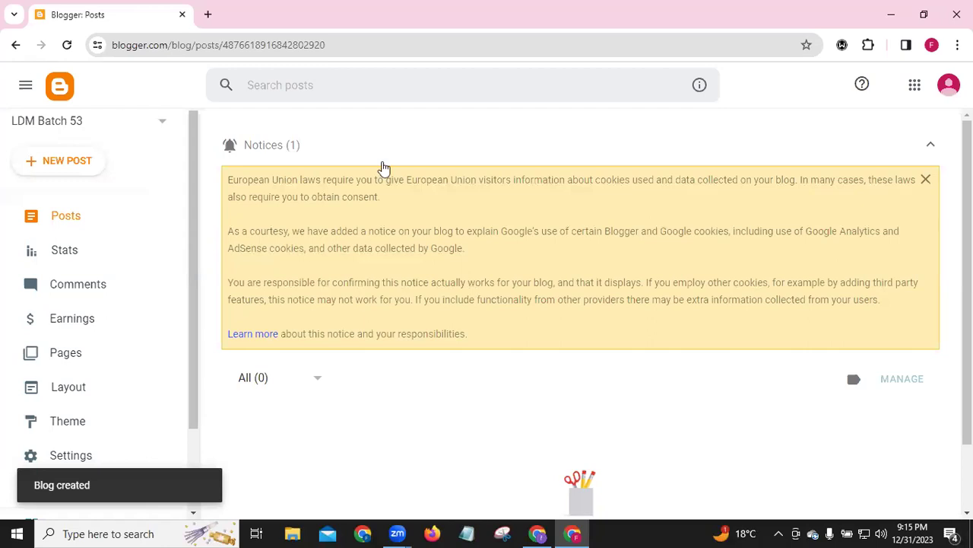
{"action": "left_click", "coordinate": [927, 181]}
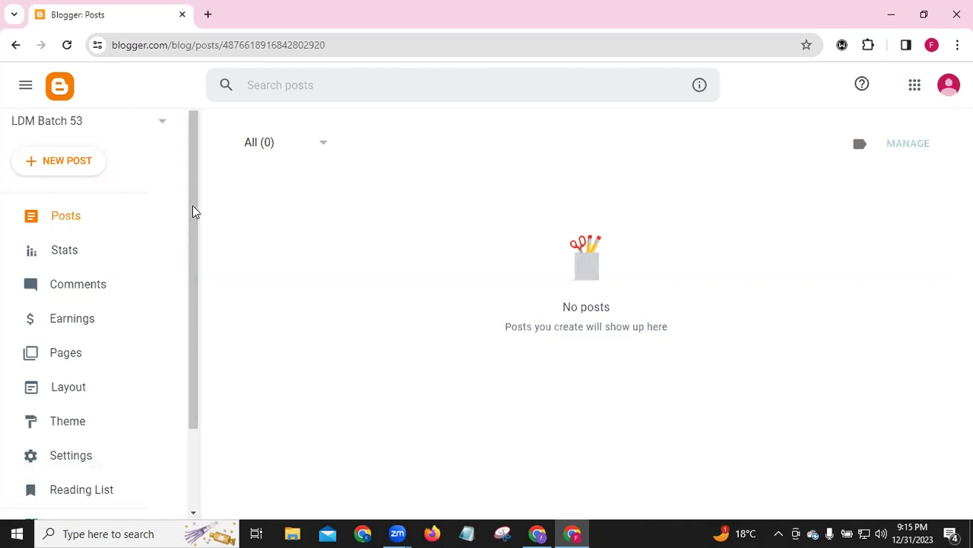
{"action": "scroll", "coordinate": [195, 343], "scroll_direction": "down", "scroll_amount": 2}
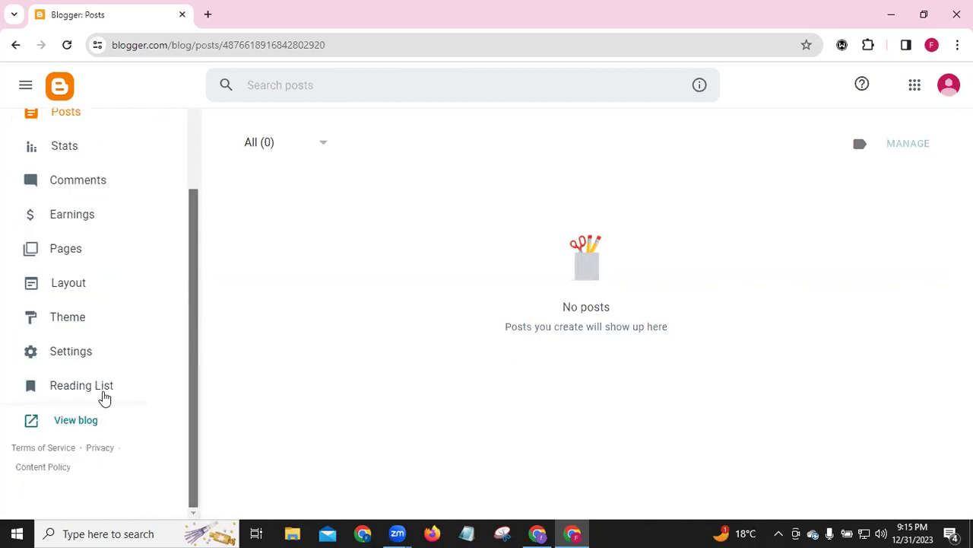
View the live ldmbatch53.blogspot.com site in a new tab, then return to Posts
{"action": "left_click", "coordinate": [61, 424]}
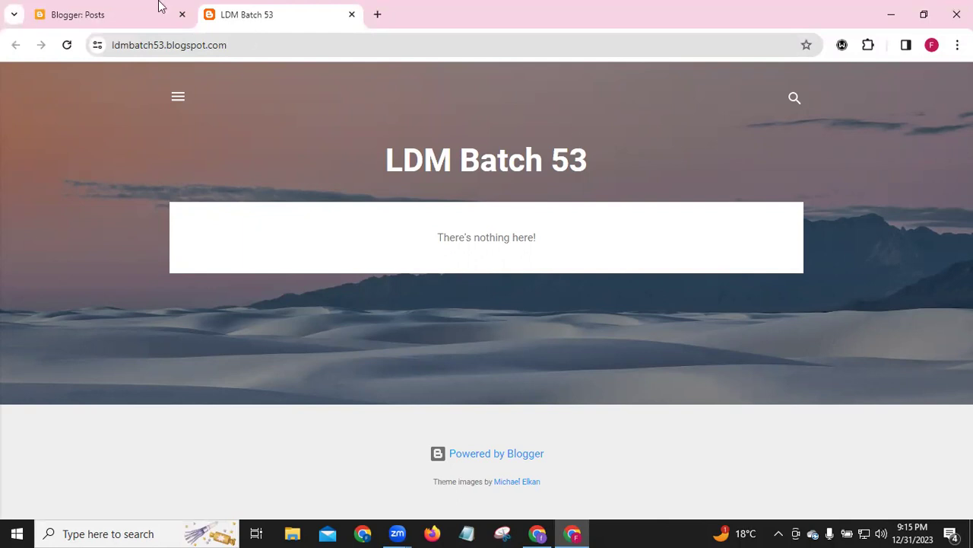
{"action": "left_click", "coordinate": [84, 19]}
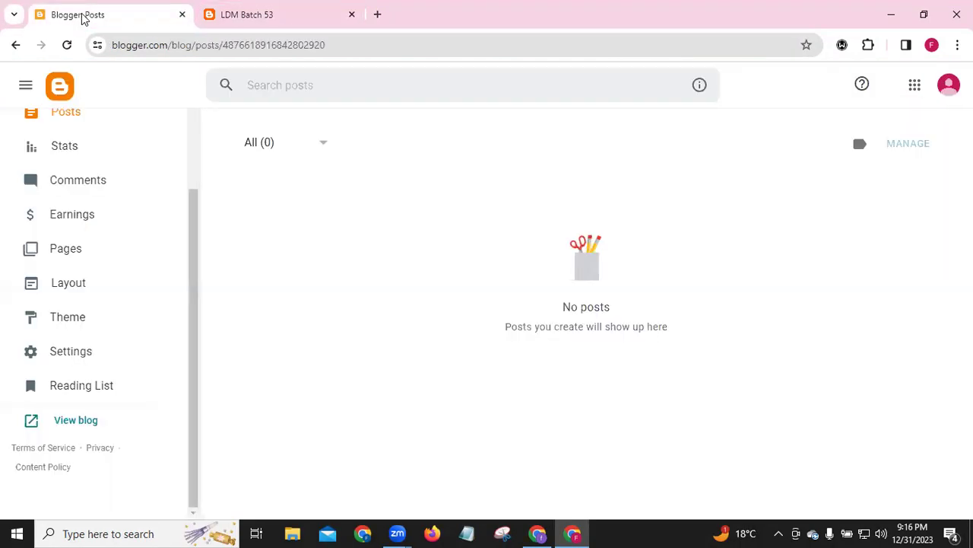
{"action": "left_click_drag", "start_coordinate": [190, 199], "coordinate": [197, 122]}
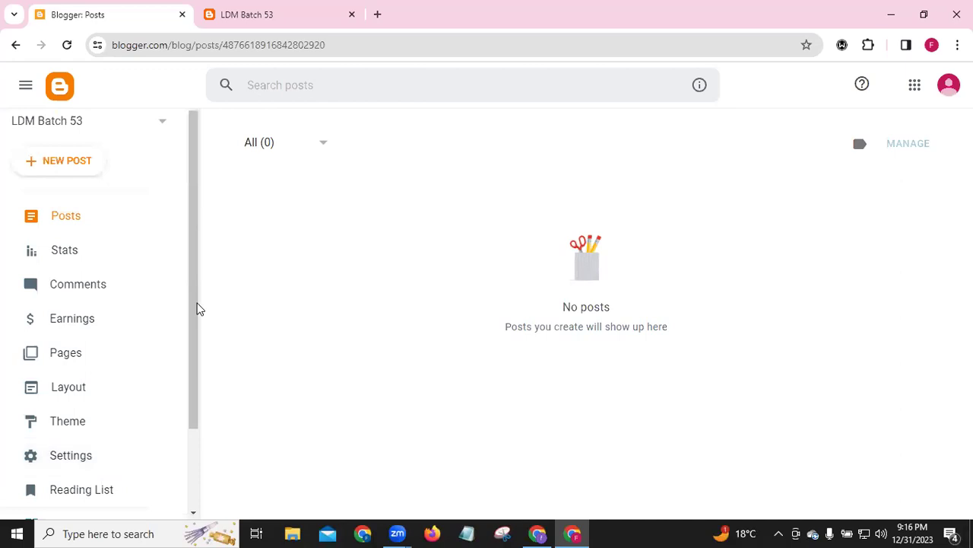
{"action": "scroll", "coordinate": [191, 423], "scroll_direction": "down", "scroll_amount": 2}
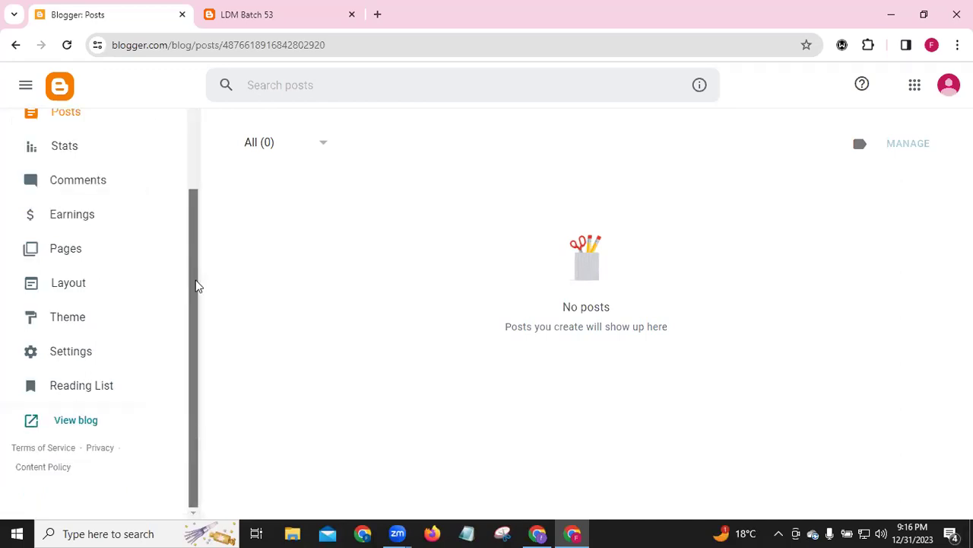
{"action": "scroll", "coordinate": [197, 255], "scroll_direction": "up", "scroll_amount": 2}
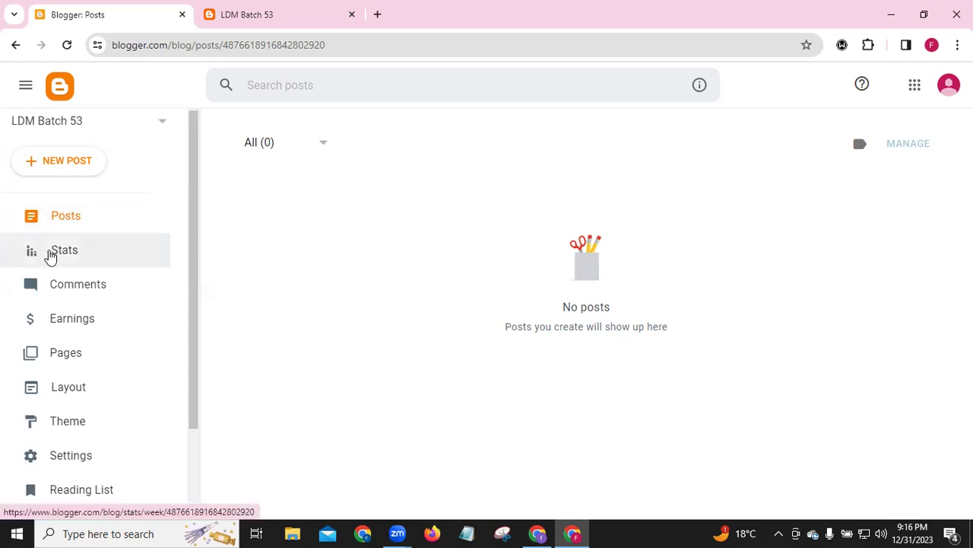
{"action": "left_click", "coordinate": [50, 256]}
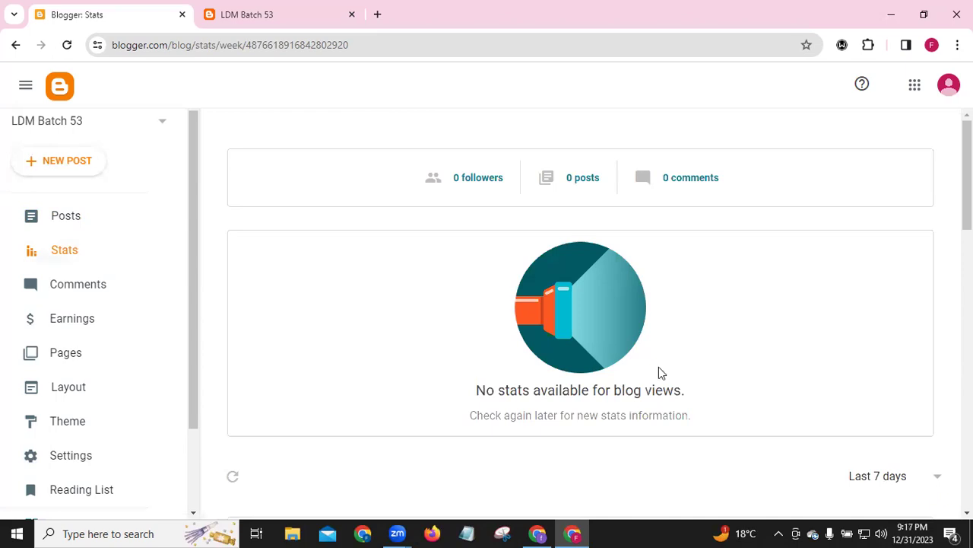
Go through Comments to the Earnings page with its new AdSense account offer
{"action": "left_click", "coordinate": [64, 286]}
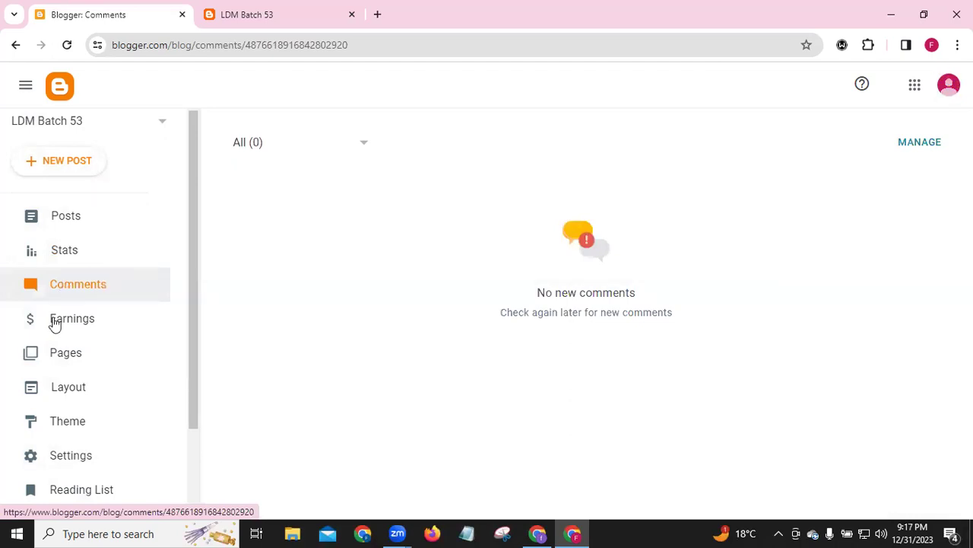
{"action": "left_click", "coordinate": [53, 319]}
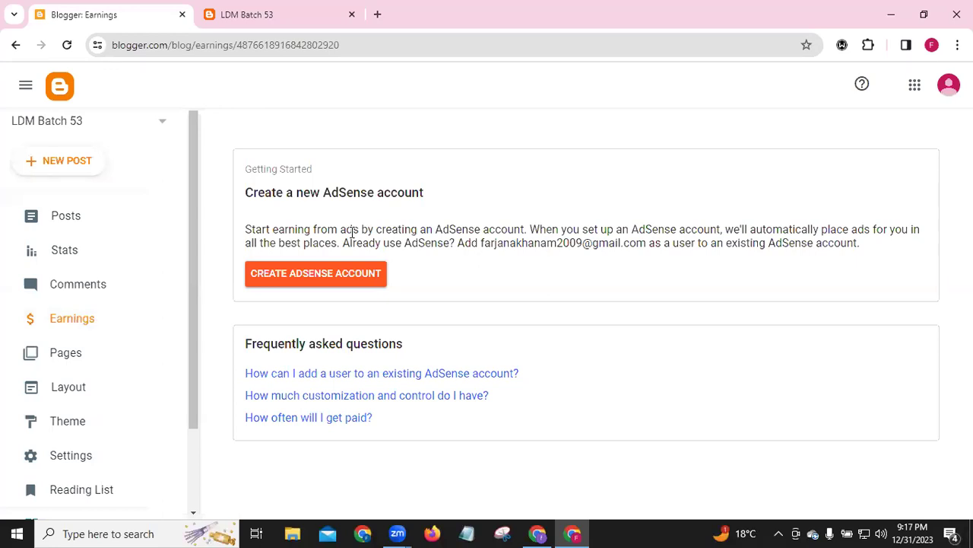
Start AdSense sign-up and review its 'Let's get you started' form for ldmbatch53.blogspot.com
{"action": "left_click", "coordinate": [304, 275]}
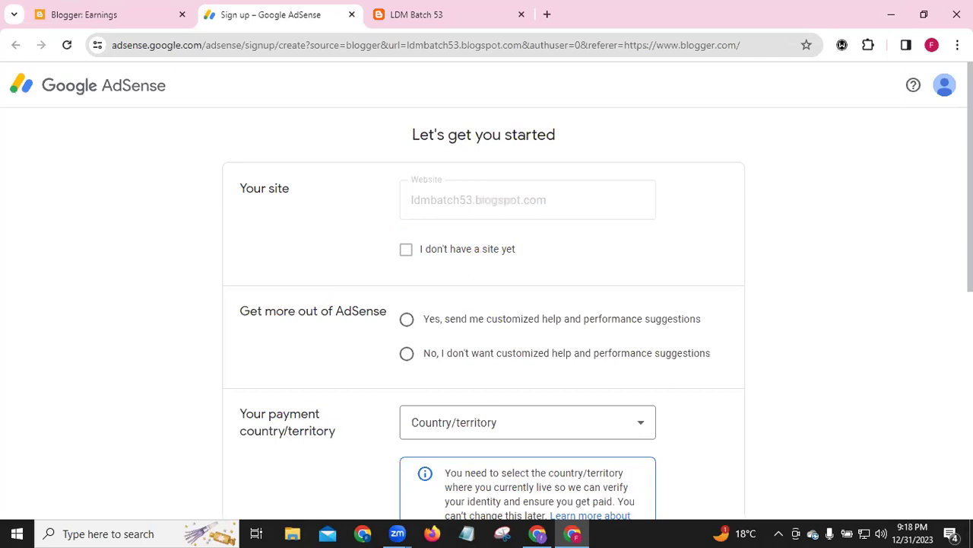
{"action": "scroll", "coordinate": [487, 304], "scroll_direction": "down", "scroll_amount": 1}
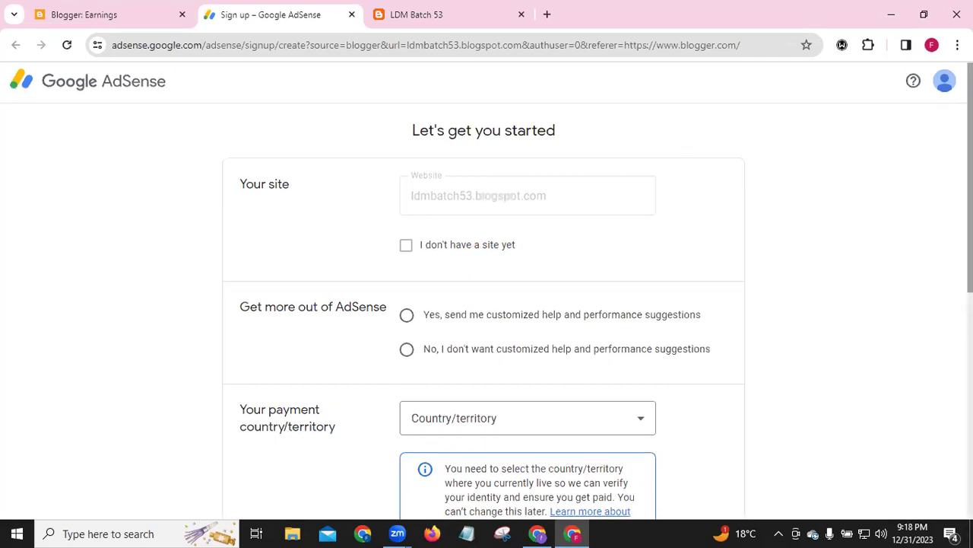
{"action": "scroll", "coordinate": [523, 192], "scroll_direction": "down", "scroll_amount": 1}
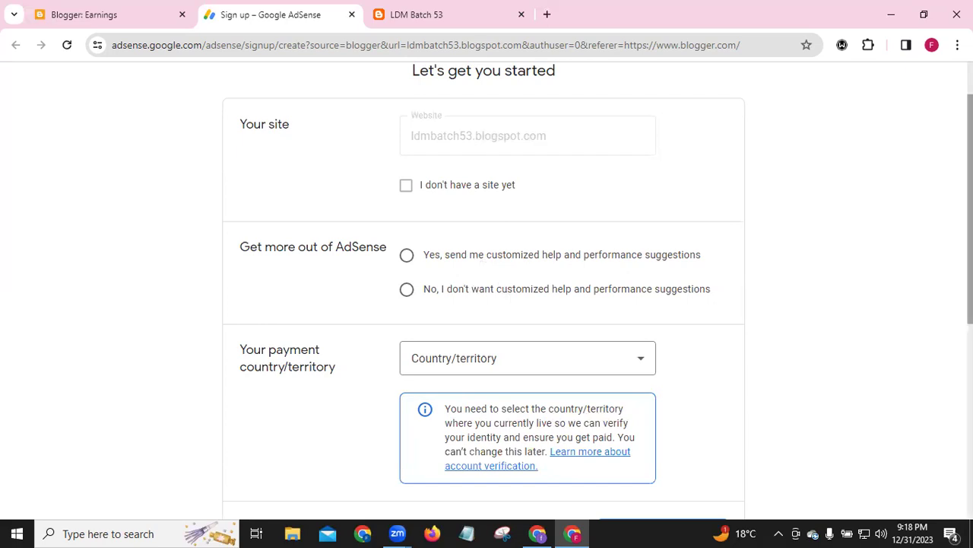
{"action": "scroll", "coordinate": [967, 228], "scroll_direction": "down", "scroll_amount": 2}
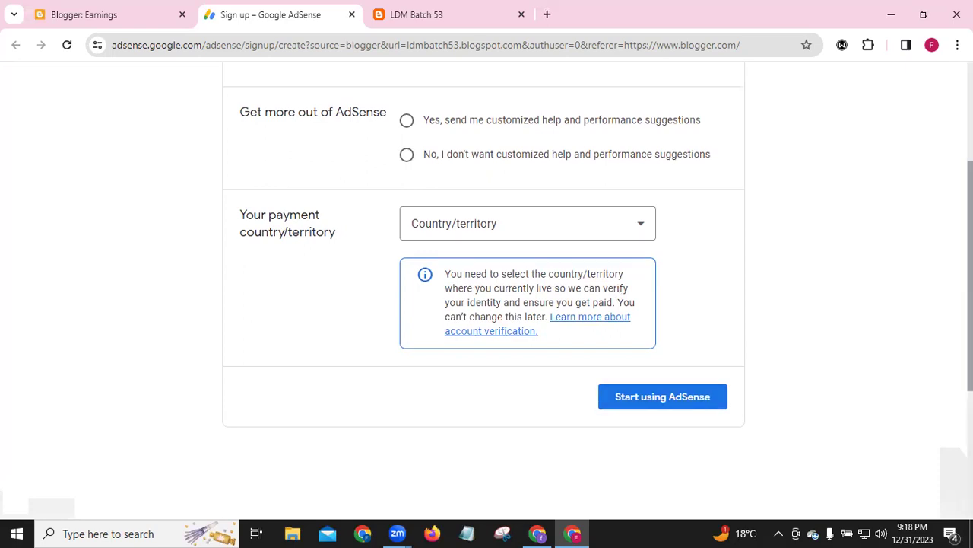
{"action": "scroll", "coordinate": [487, 304], "scroll_direction": "down", "scroll_amount": 2}
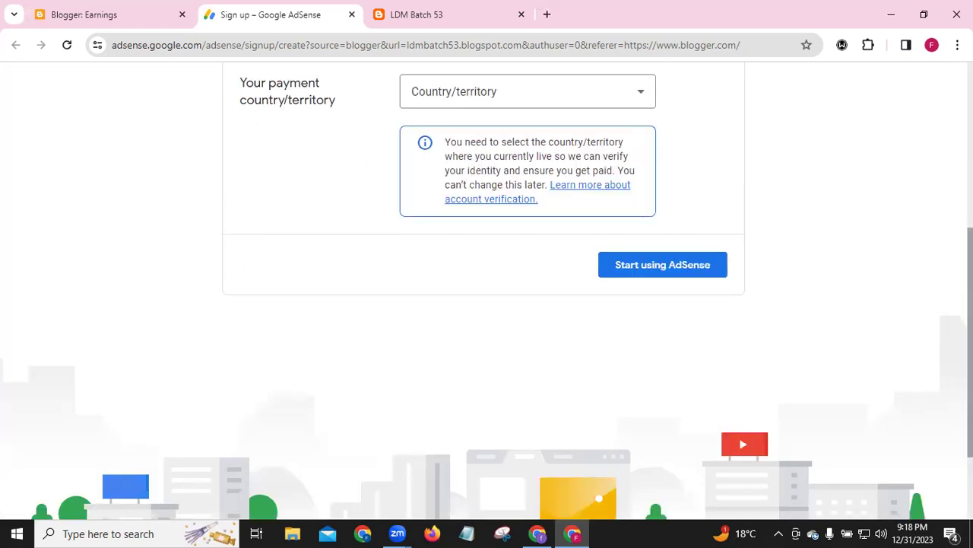
{"action": "scroll", "coordinate": [373, 162], "scroll_direction": "up", "scroll_amount": 5}
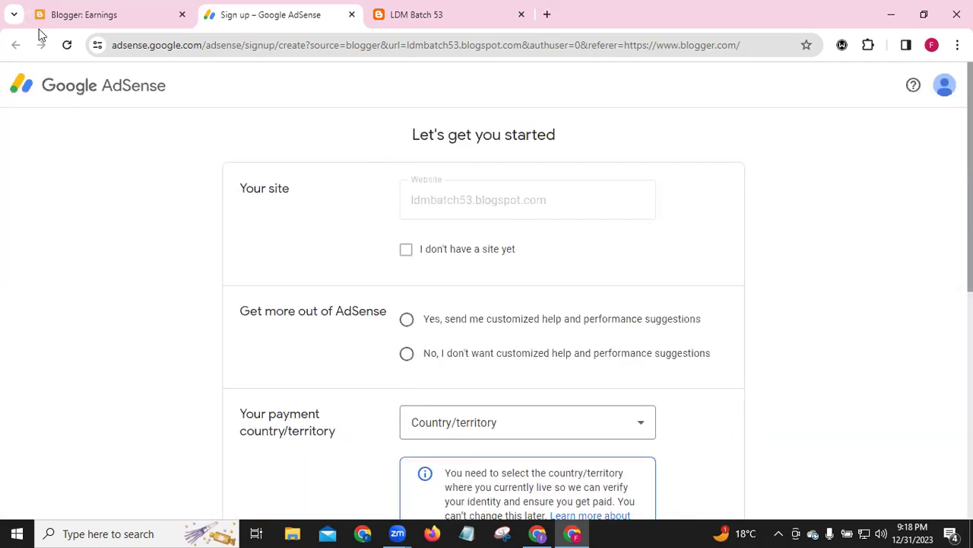
{"action": "left_click", "coordinate": [75, 16]}
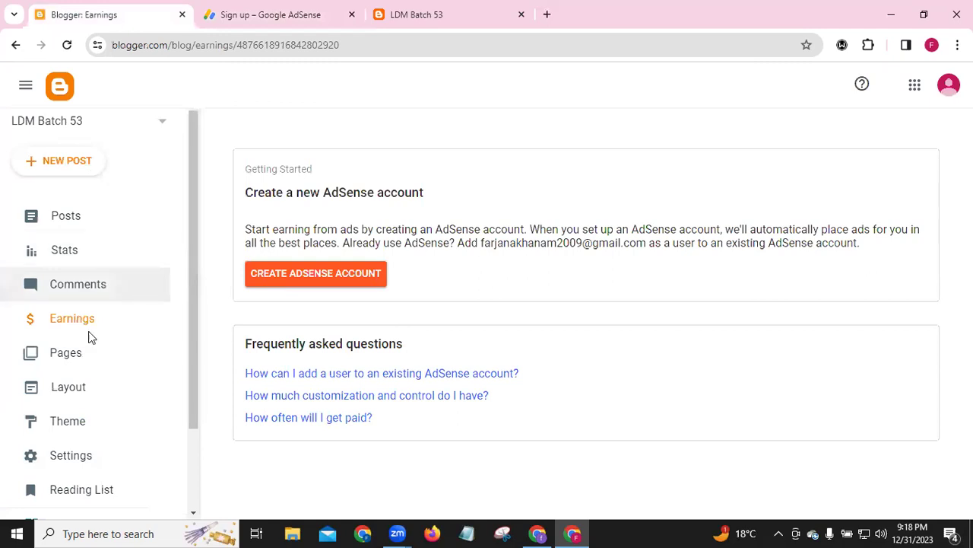
Close the AdSense sign-up tab, check the empty Pages list, then open Layout
{"action": "left_click", "coordinate": [353, 16]}
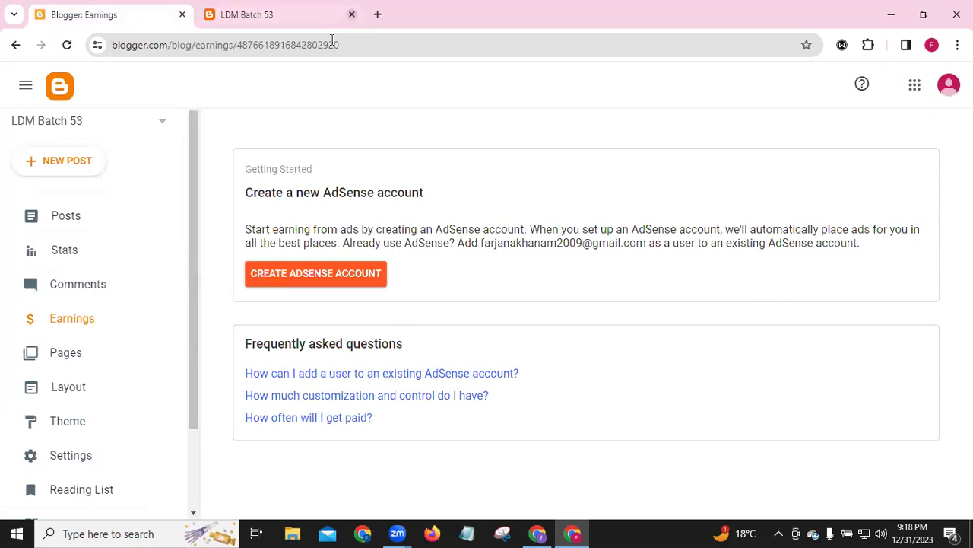
{"action": "left_click", "coordinate": [63, 362]}
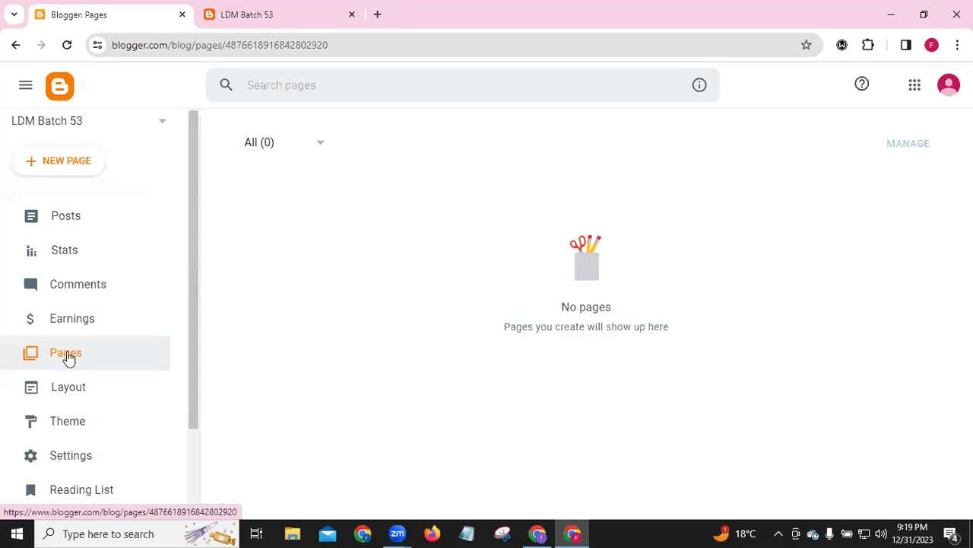
{"action": "left_click", "coordinate": [67, 389]}
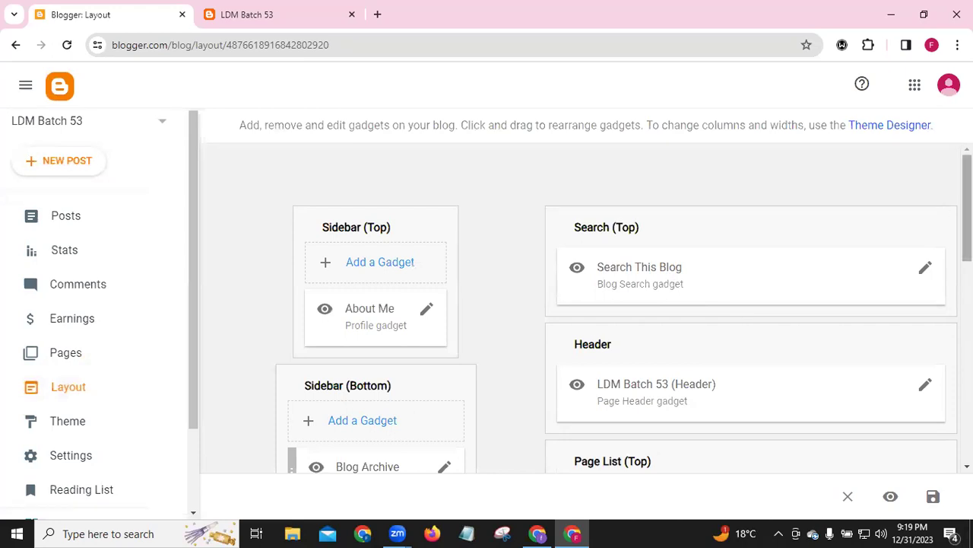
Review the Layout gadgets against the live blog, then open the Theme gallery
{"action": "scroll", "coordinate": [966, 209], "scroll_direction": "down", "scroll_amount": 4}
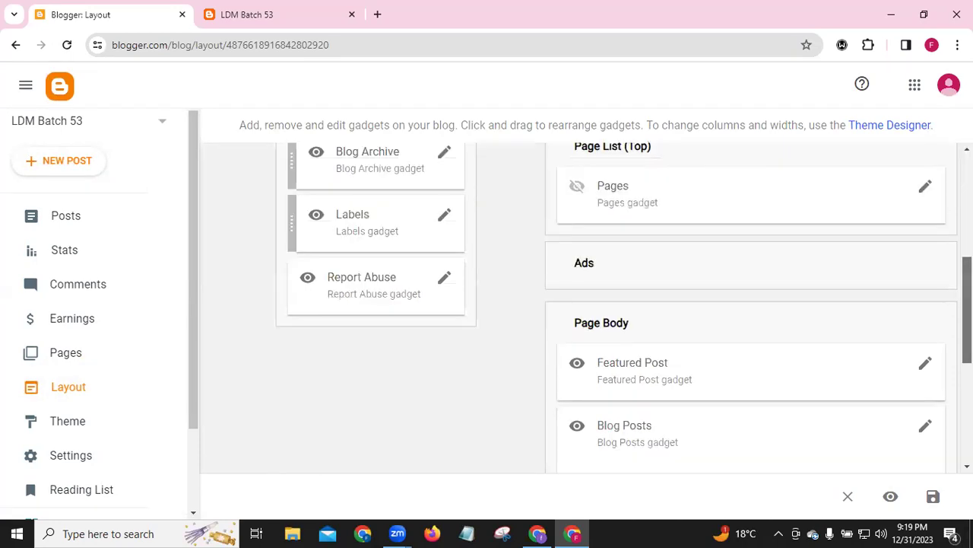
{"action": "scroll", "coordinate": [585, 304], "scroll_direction": "down", "scroll_amount": 4}
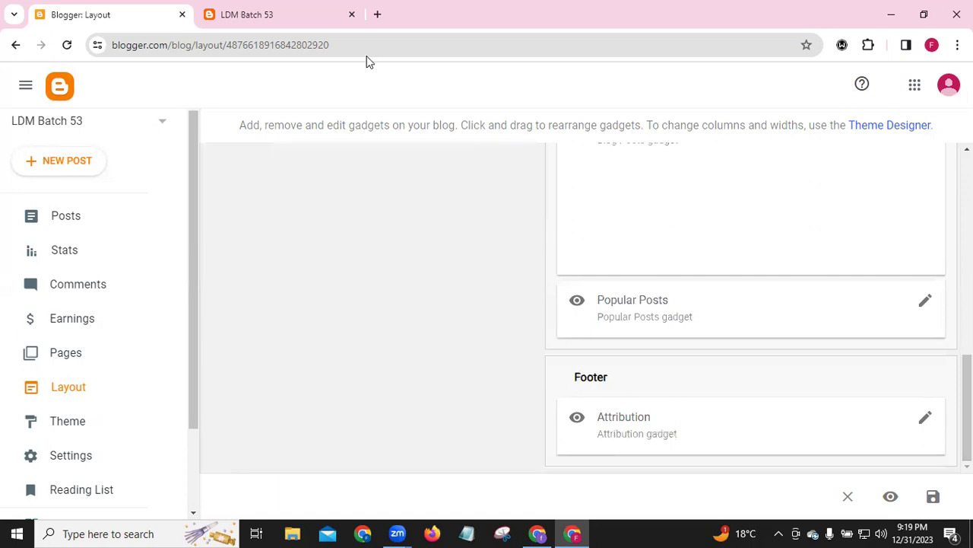
{"action": "key", "text": "ctrl+Tab"}
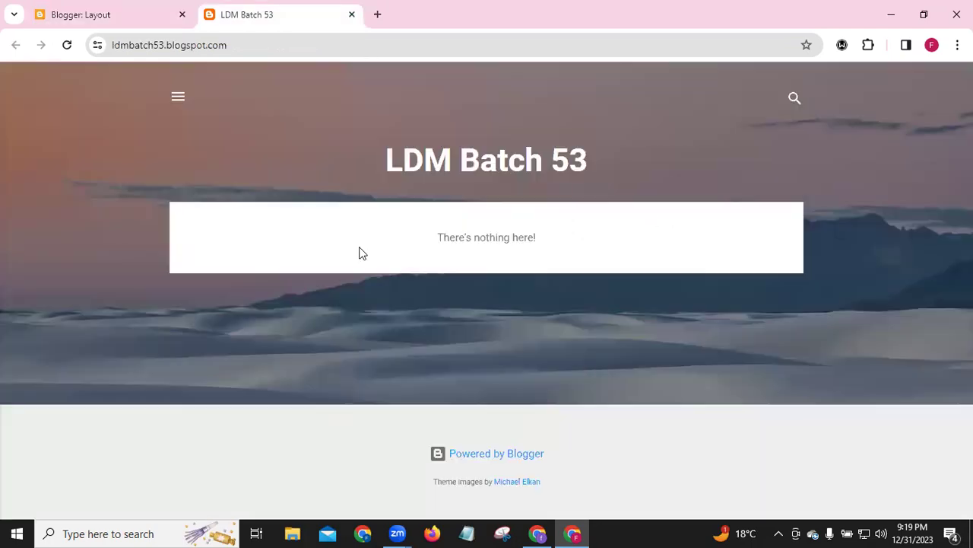
{"action": "left_click", "coordinate": [95, 21]}
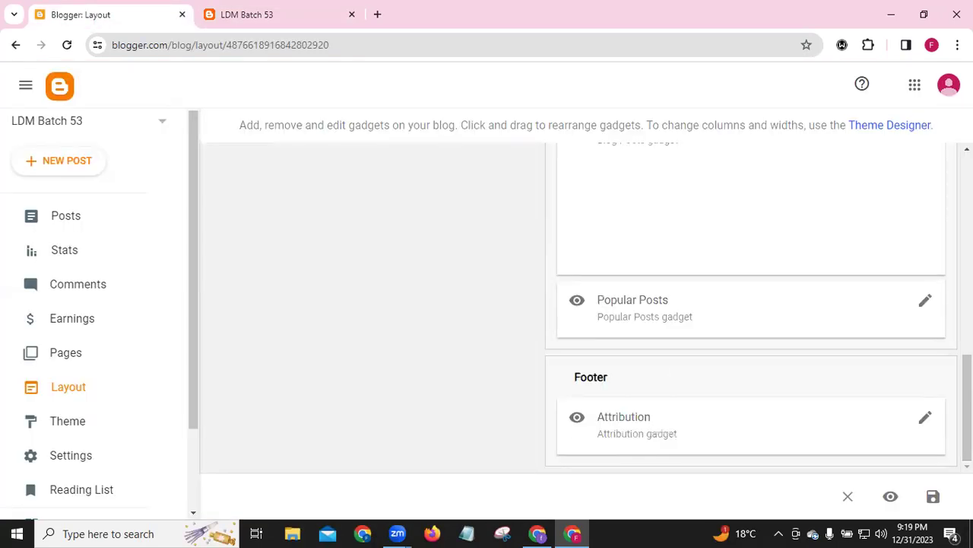
{"action": "scroll", "coordinate": [967, 410], "scroll_direction": "up", "scroll_amount": 10}
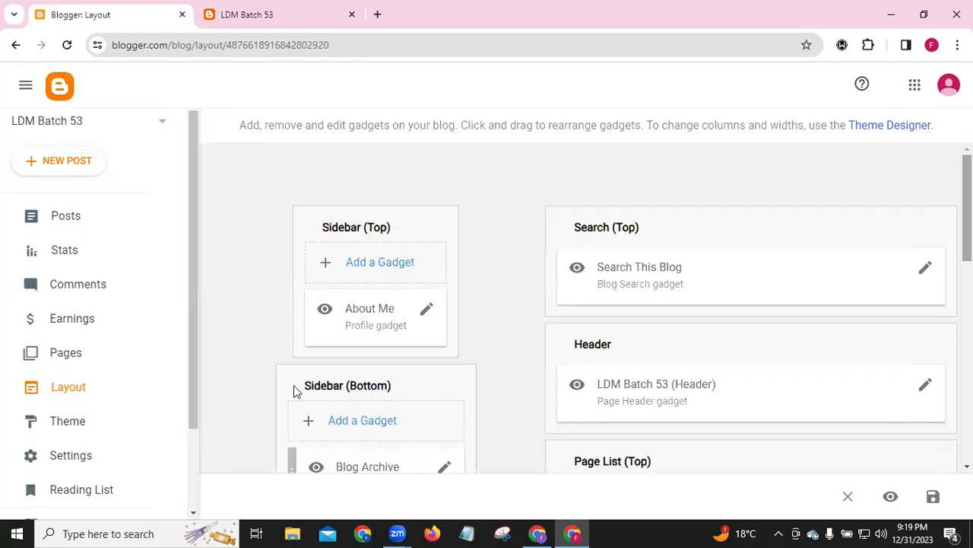
{"action": "left_click", "coordinate": [52, 425]}
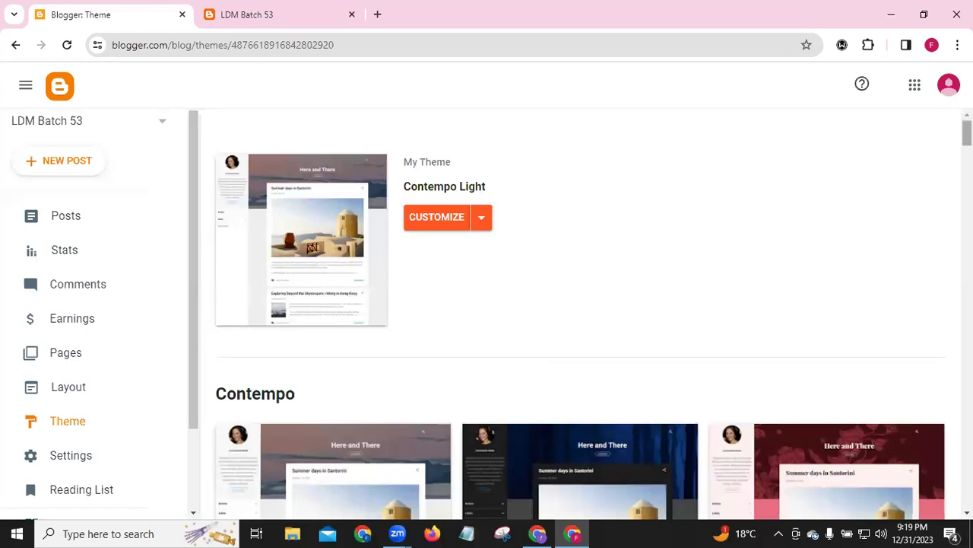
{"action": "scroll", "coordinate": [580, 312], "scroll_direction": "down", "scroll_amount": 5}
{"action": "scroll", "coordinate": [581, 311], "scroll_direction": "down", "scroll_amount": 5}
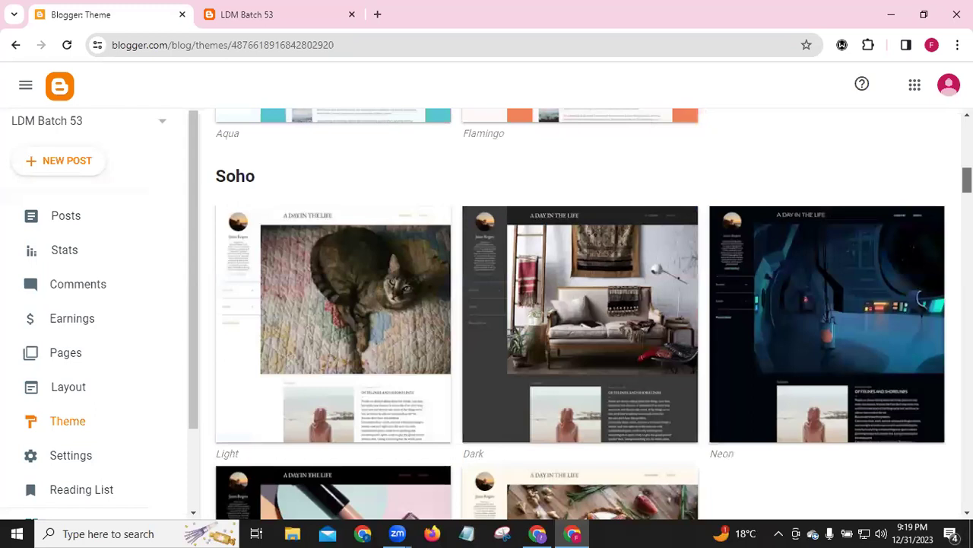
{"action": "scroll", "coordinate": [580, 312], "scroll_direction": "down", "scroll_amount": 3}
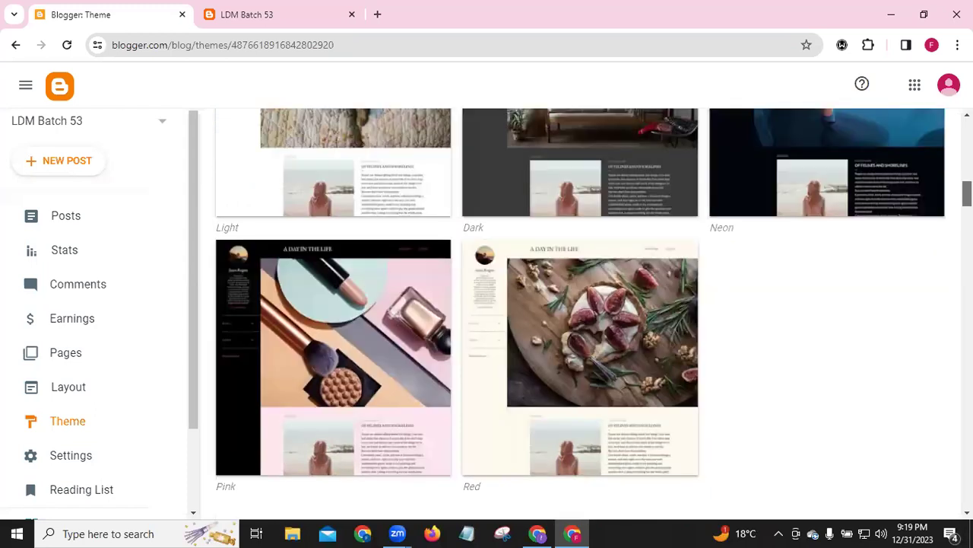
{"action": "scroll", "coordinate": [580, 312], "scroll_direction": "down", "scroll_amount": 6}
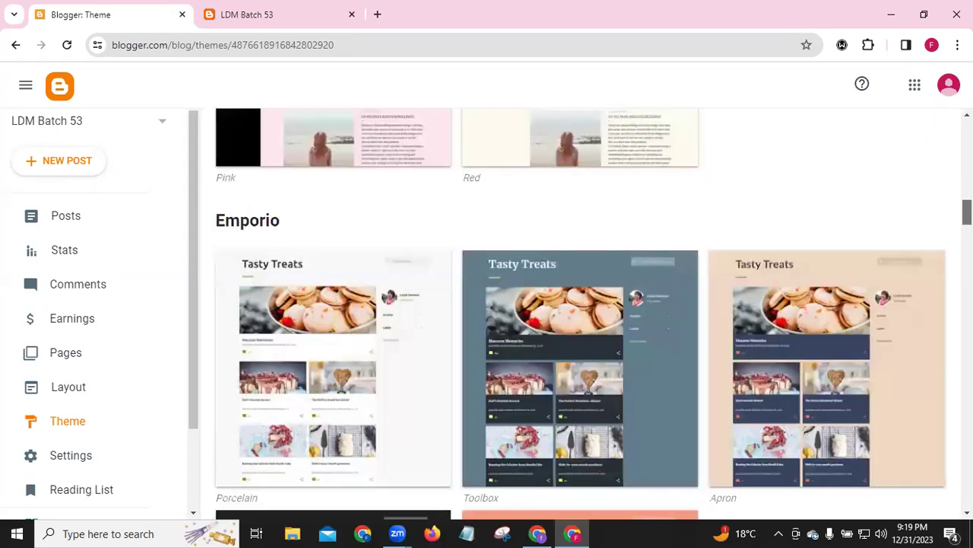
{"action": "scroll", "coordinate": [580, 312], "scroll_direction": "down", "scroll_amount": 5}
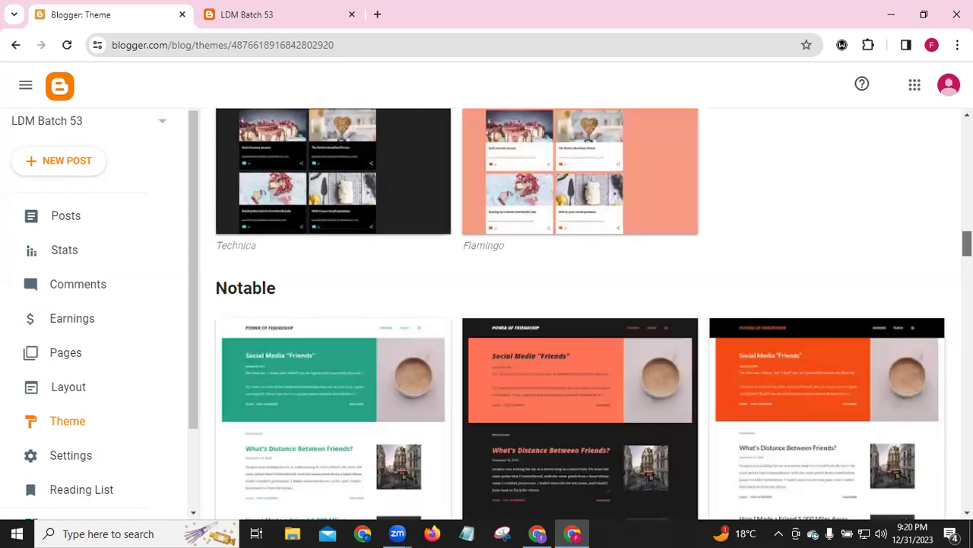
{"action": "scroll", "coordinate": [581, 312], "scroll_direction": "down", "scroll_amount": 3}
{"action": "scroll", "coordinate": [948, 289], "scroll_direction": "down", "scroll_amount": 7}
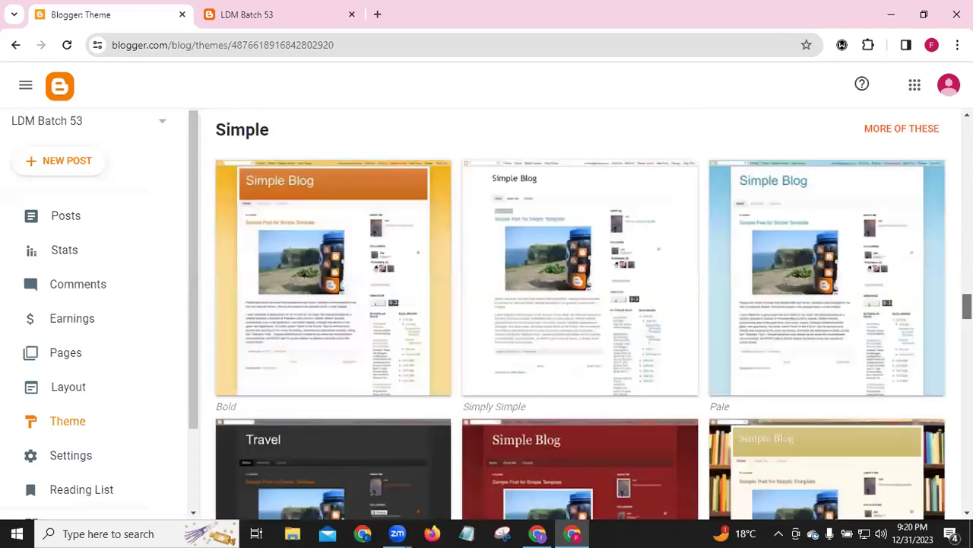
{"action": "scroll", "coordinate": [578, 311], "scroll_direction": "down", "scroll_amount": 5}
{"action": "scroll", "coordinate": [578, 311], "scroll_direction": "down", "scroll_amount": 3}
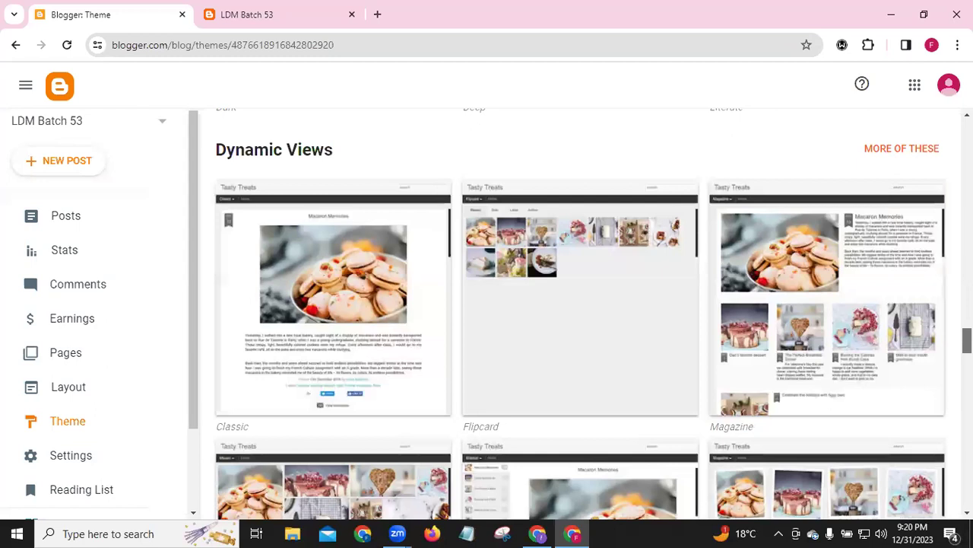
{"action": "scroll", "coordinate": [578, 311], "scroll_direction": "down", "scroll_amount": 4}
{"action": "scroll", "coordinate": [578, 311], "scroll_direction": "down", "scroll_amount": 2}
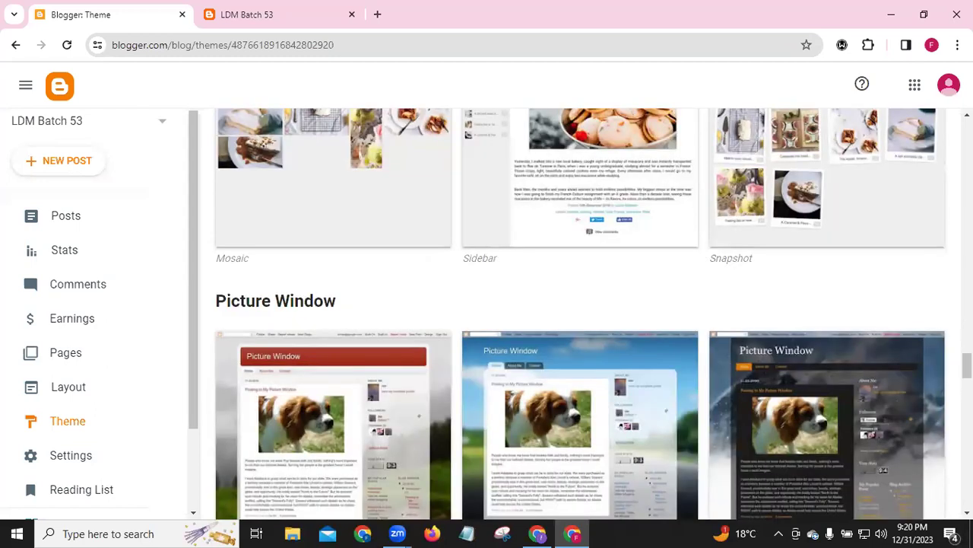
{"action": "scroll", "coordinate": [578, 312], "scroll_direction": "down", "scroll_amount": 3}
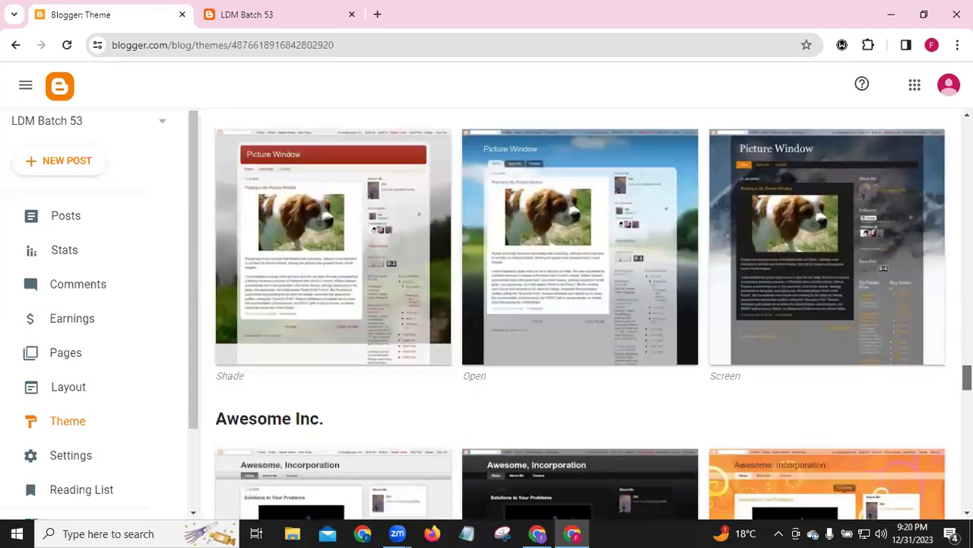
{"action": "scroll", "coordinate": [578, 312], "scroll_direction": "down", "scroll_amount": 7}
{"action": "scroll", "coordinate": [578, 312], "scroll_direction": "down", "scroll_amount": 4}
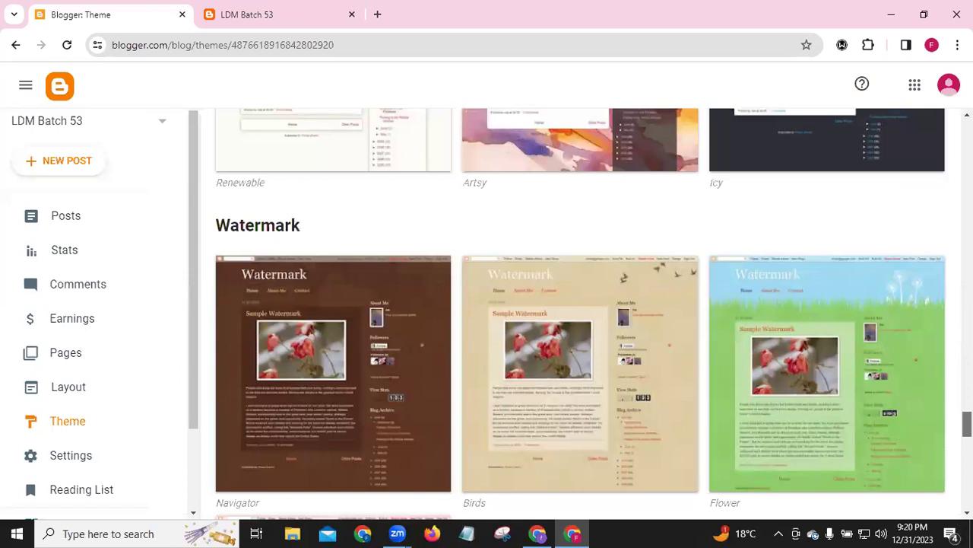
{"action": "scroll", "coordinate": [578, 312], "scroll_direction": "down", "scroll_amount": 1}
{"action": "scroll", "coordinate": [578, 312], "scroll_direction": "down", "scroll_amount": 10}
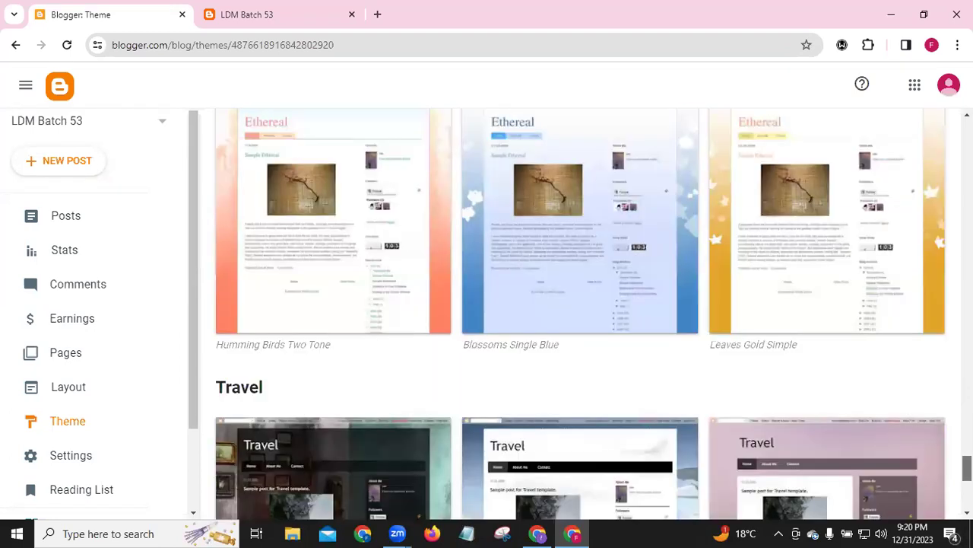
{"action": "scroll", "coordinate": [578, 311], "scroll_direction": "down", "scroll_amount": 3}
{"action": "scroll", "coordinate": [578, 312], "scroll_direction": "down", "scroll_amount": 1}
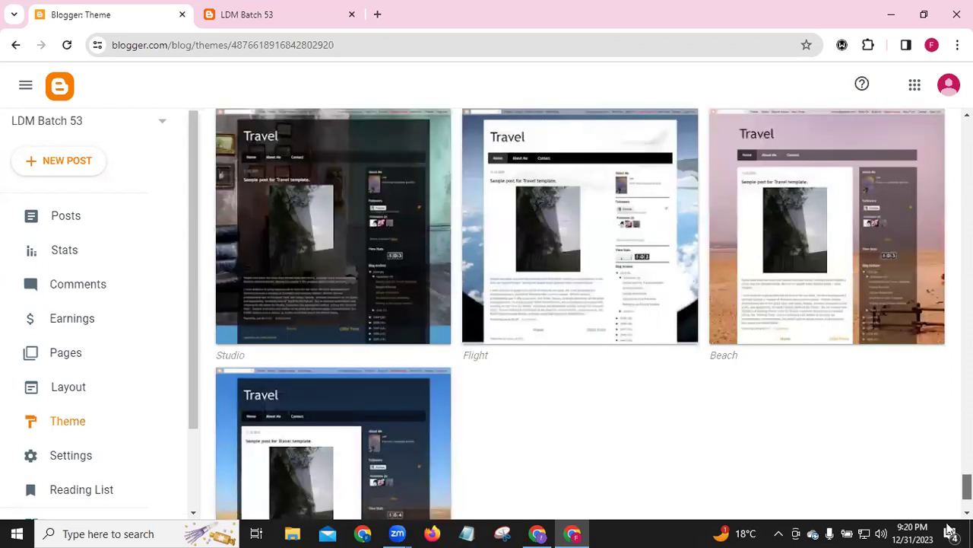
{"action": "scroll", "coordinate": [578, 312], "scroll_direction": "down", "scroll_amount": 2}
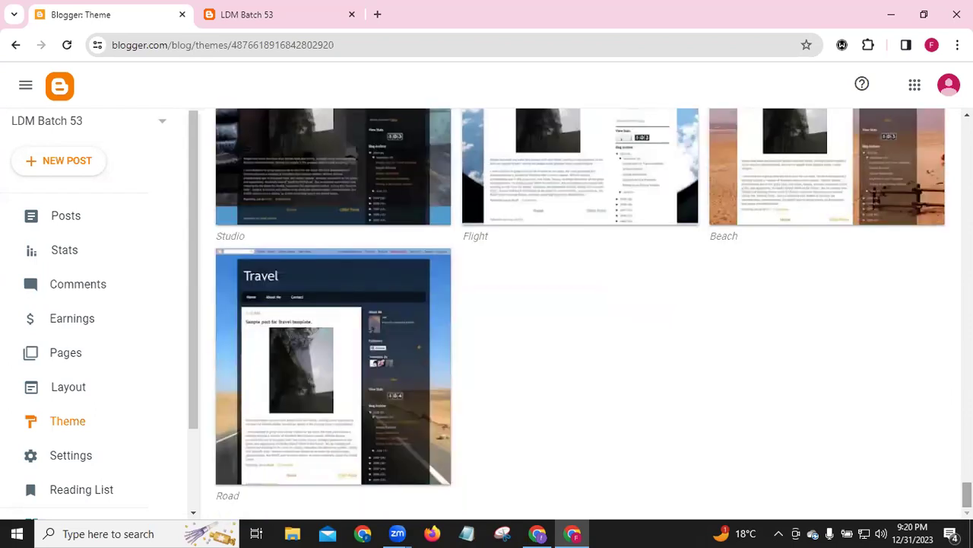
{"action": "scroll", "coordinate": [578, 312], "scroll_direction": "up", "scroll_amount": 8}
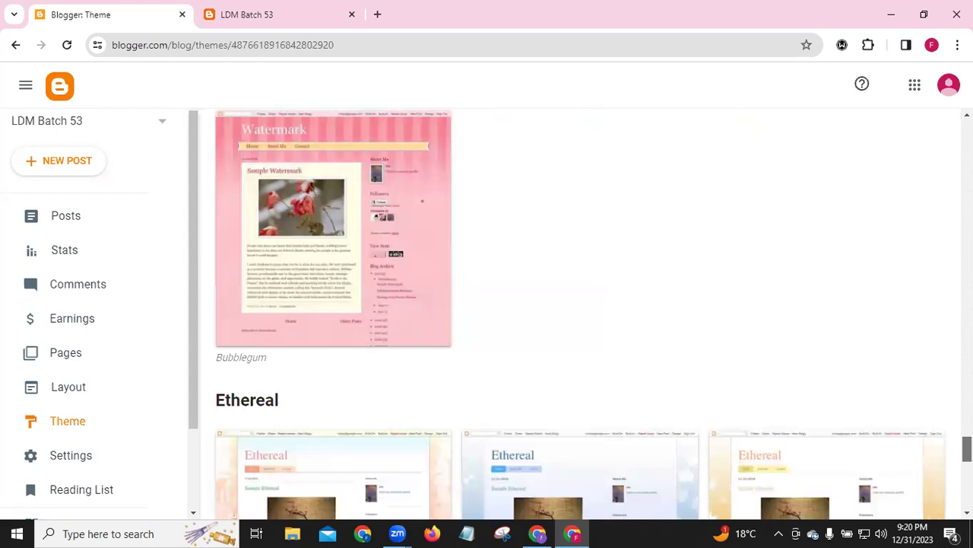
{"action": "scroll", "coordinate": [578, 312], "scroll_direction": "up", "scroll_amount": 8}
{"action": "scroll", "coordinate": [578, 312], "scroll_direction": "up", "scroll_amount": 4}
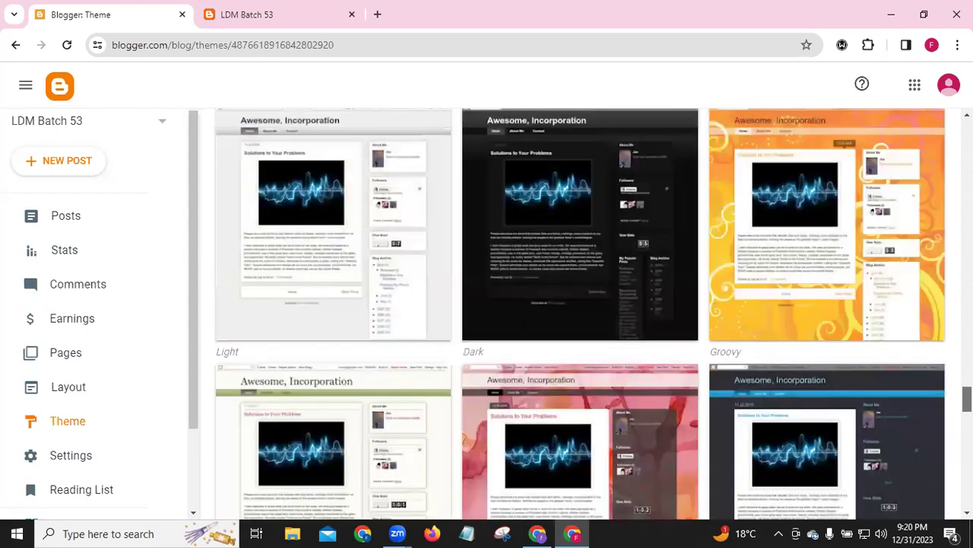
{"action": "scroll", "coordinate": [578, 312], "scroll_direction": "up", "scroll_amount": 10}
{"action": "scroll", "coordinate": [578, 312], "scroll_direction": "up", "scroll_amount": 15}
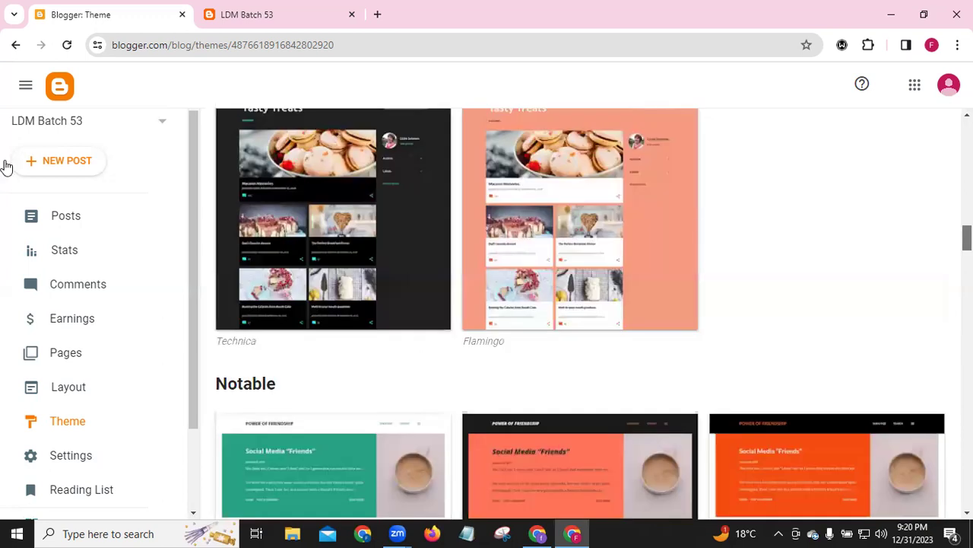
{"action": "scroll", "coordinate": [333, 160], "scroll_direction": "up", "scroll_amount": 12}
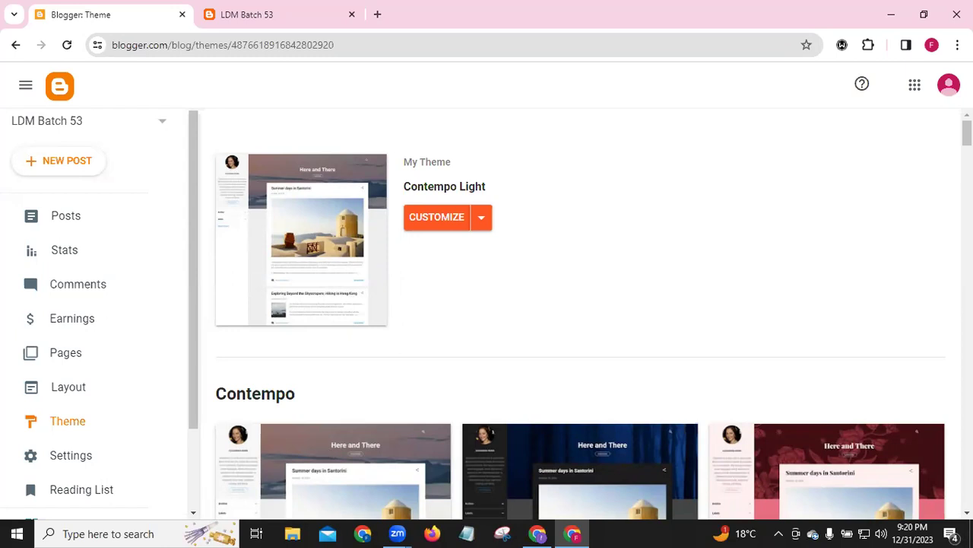
{"action": "scroll", "coordinate": [578, 304], "scroll_direction": "down", "scroll_amount": 4}
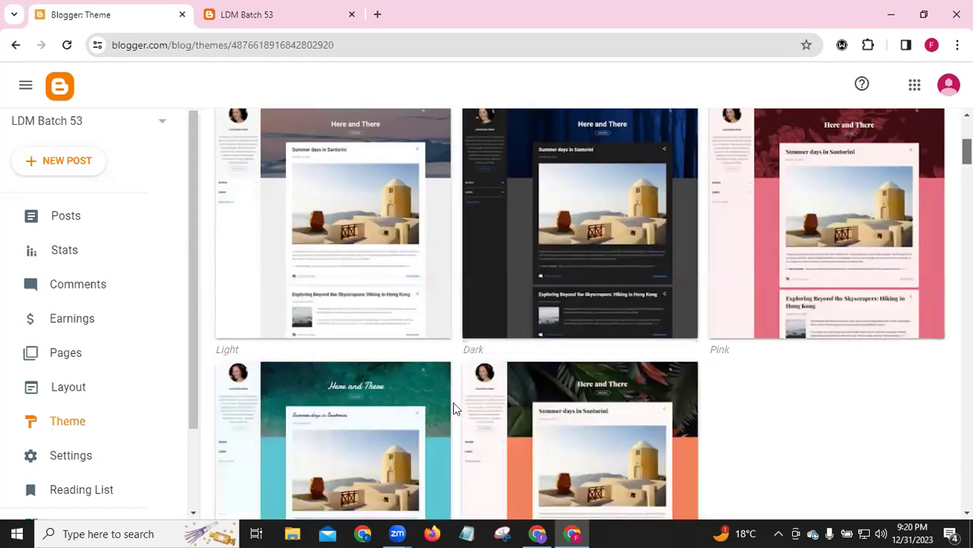
{"action": "scroll", "coordinate": [454, 404], "scroll_direction": "up", "scroll_amount": 2}
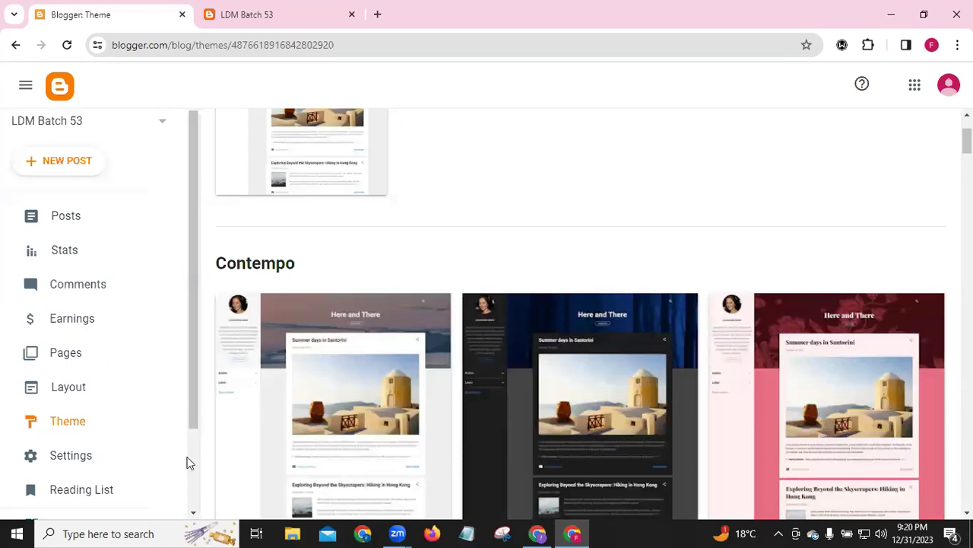
{"action": "scroll", "coordinate": [179, 460], "scroll_direction": "down", "scroll_amount": 1}
{"action": "scroll", "coordinate": [175, 459], "scroll_direction": "down", "scroll_amount": 2}
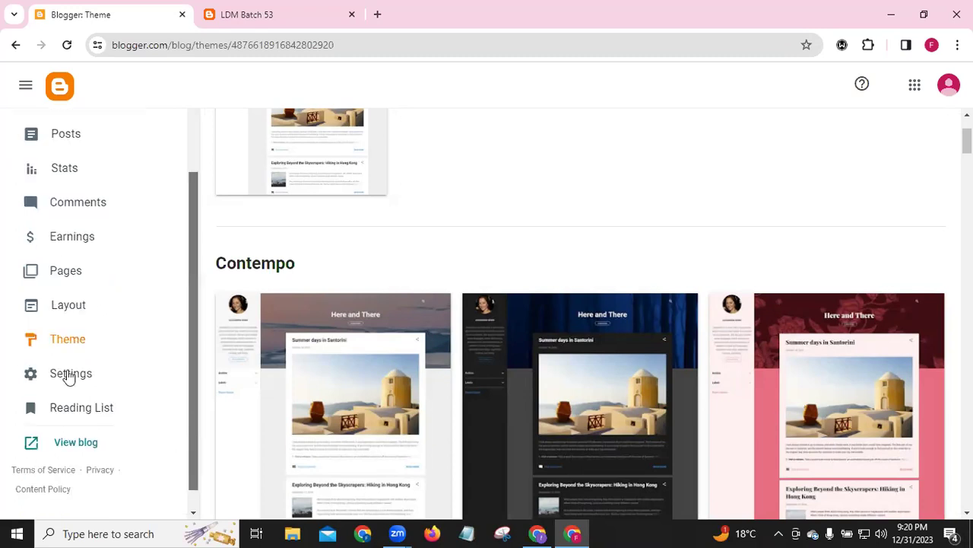
Scroll through all Settings sections, then return to Basic with title LDM Batch 53
{"action": "left_click", "coordinate": [67, 374]}
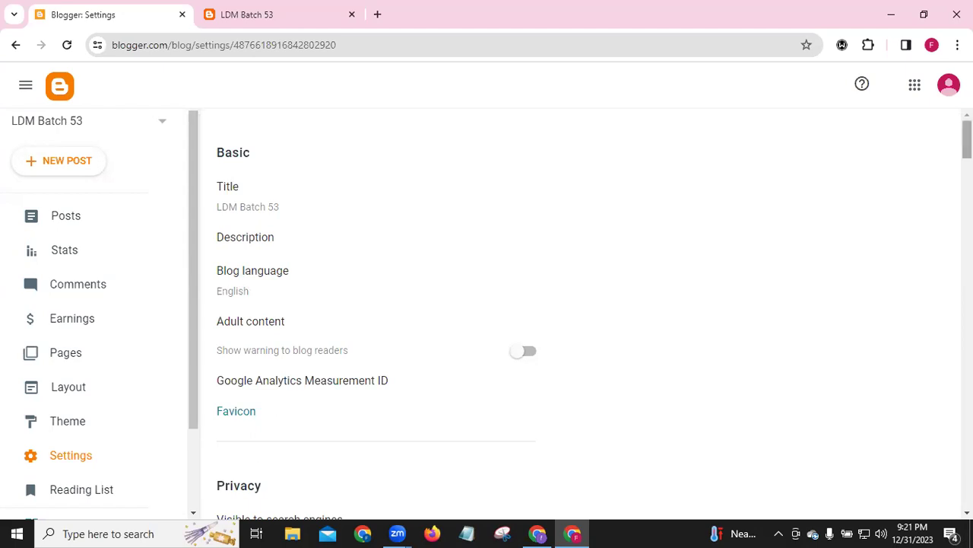
{"action": "scroll", "coordinate": [948, 191], "scroll_direction": "down", "scroll_amount": 7}
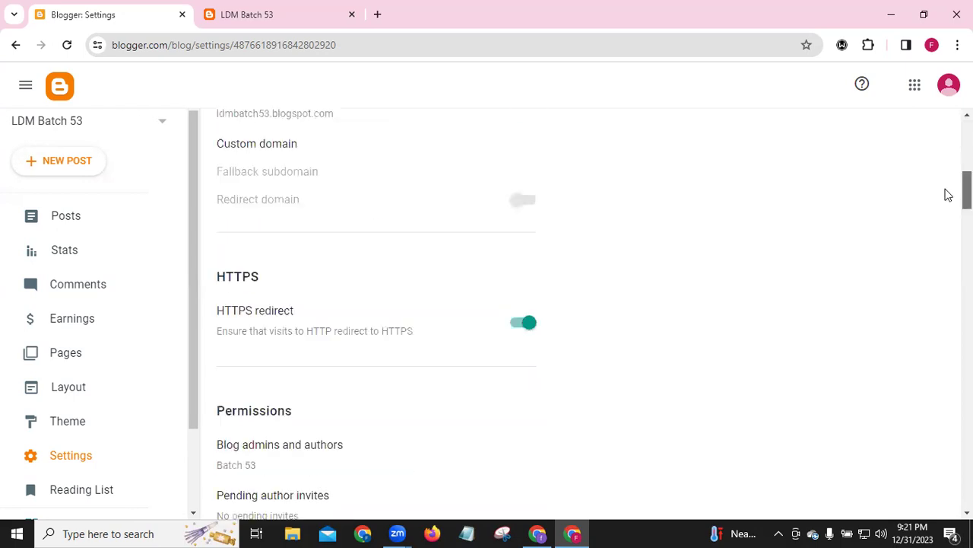
{"action": "scroll", "coordinate": [921, 244], "scroll_direction": "down", "scroll_amount": 5}
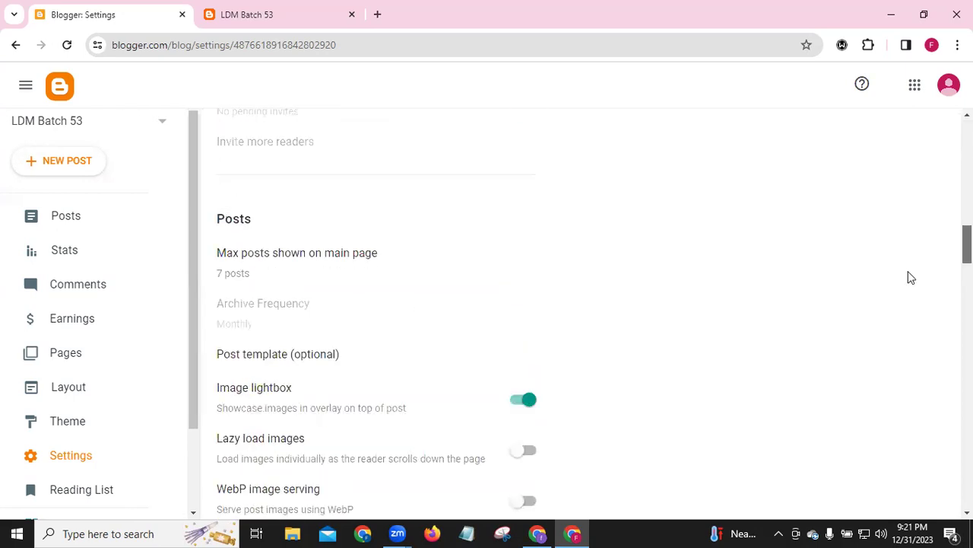
{"action": "scroll", "coordinate": [908, 276], "scroll_direction": "down", "scroll_amount": 10}
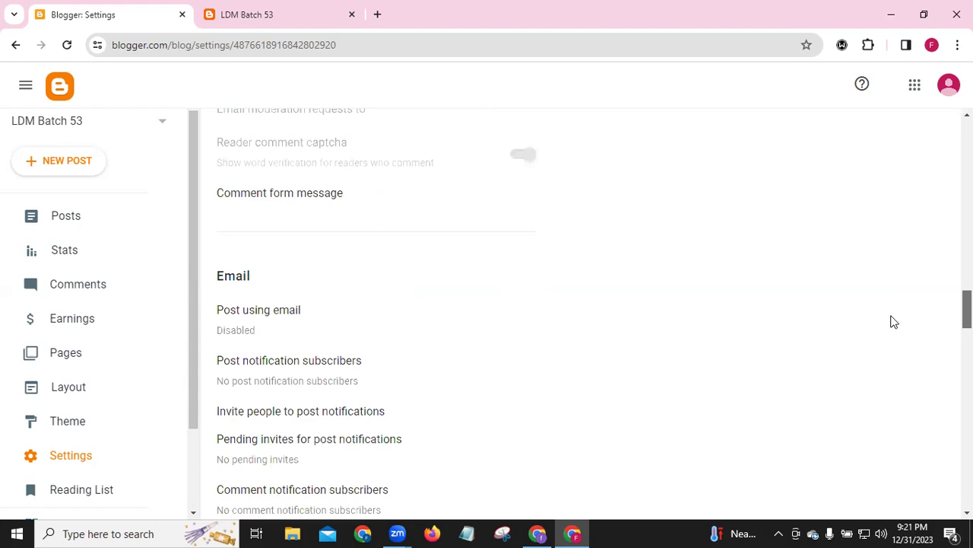
{"action": "scroll", "coordinate": [889, 334], "scroll_direction": "down", "scroll_amount": 2}
{"action": "scroll", "coordinate": [883, 348], "scroll_direction": "down", "scroll_amount": 9}
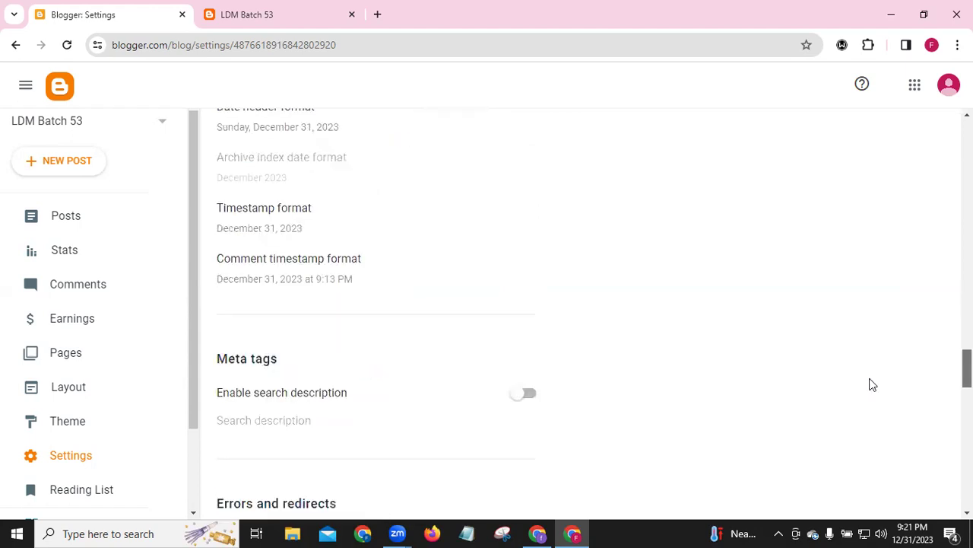
{"action": "scroll", "coordinate": [867, 419], "scroll_direction": "down", "scroll_amount": 9}
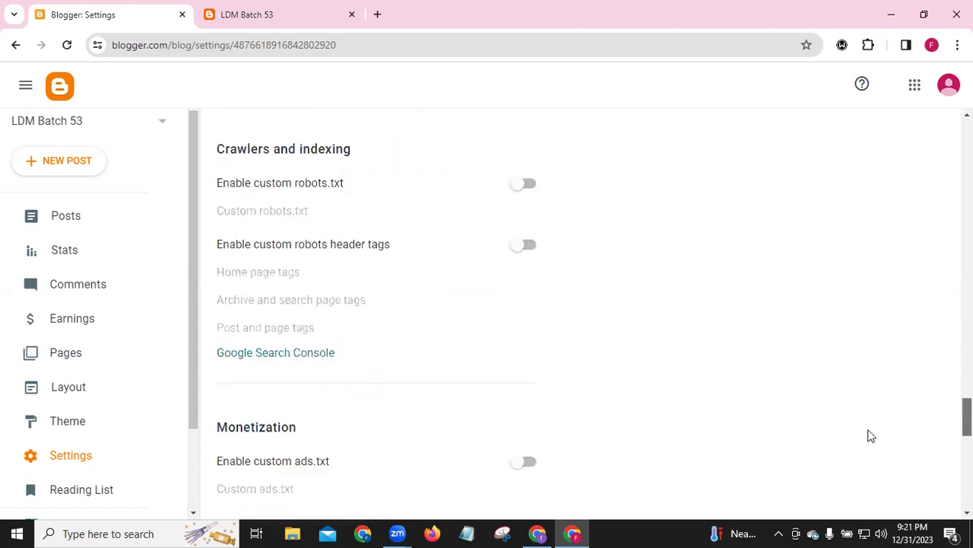
{"action": "key", "text": "Home"}
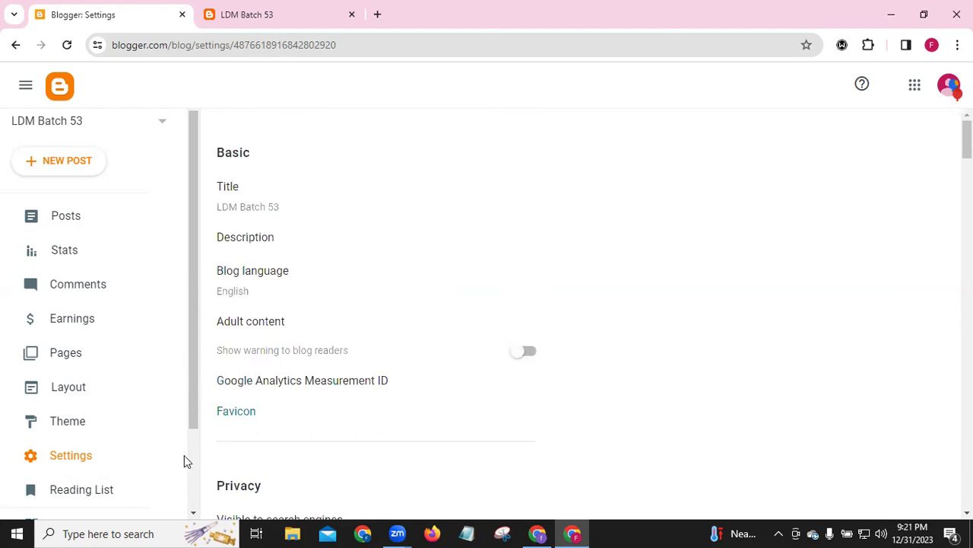
{"action": "scroll", "coordinate": [102, 433], "scroll_direction": "down", "scroll_amount": 2}
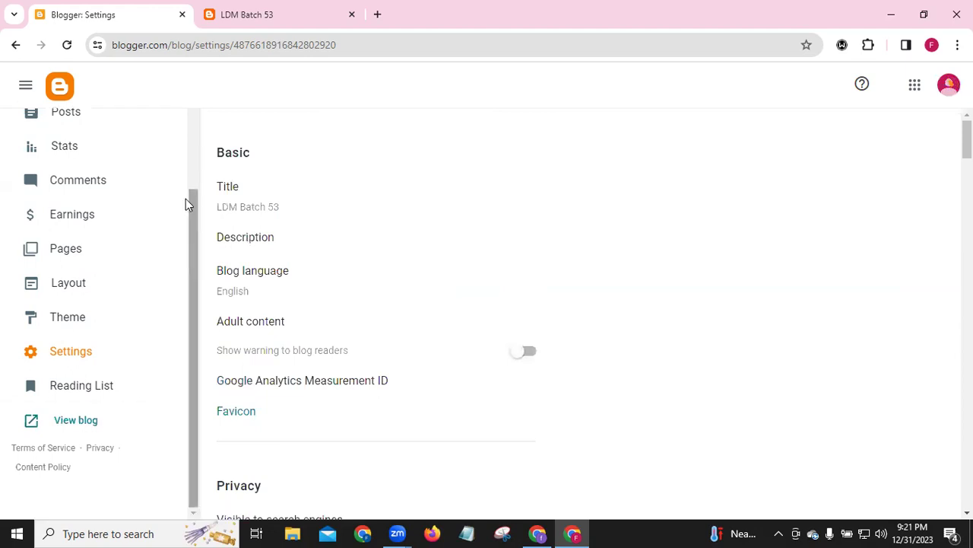
{"action": "scroll", "coordinate": [185, 199], "scroll_direction": "up", "scroll_amount": 2}
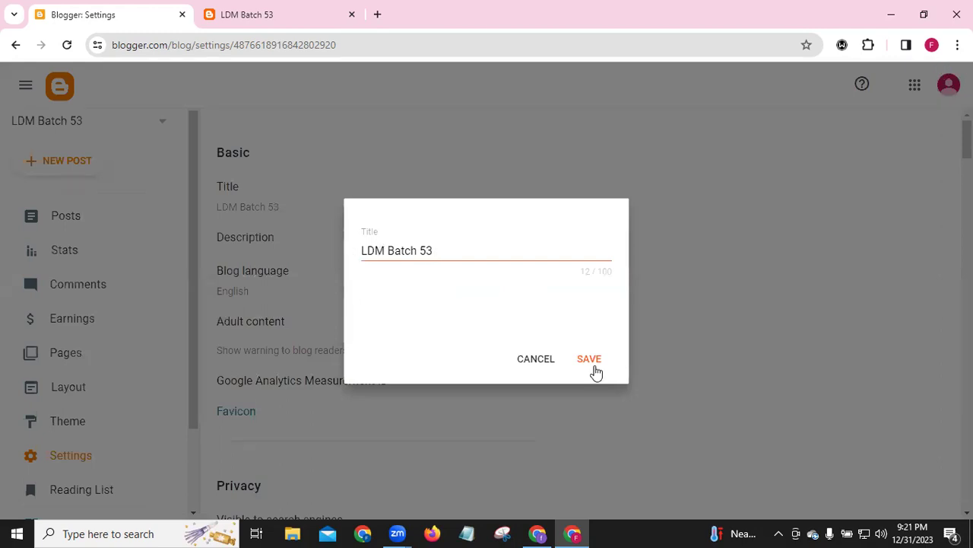
Cancel the Title dialog unchanged and start typing in the empty Description field (0/500)
{"action": "left_click", "coordinate": [524, 363]}
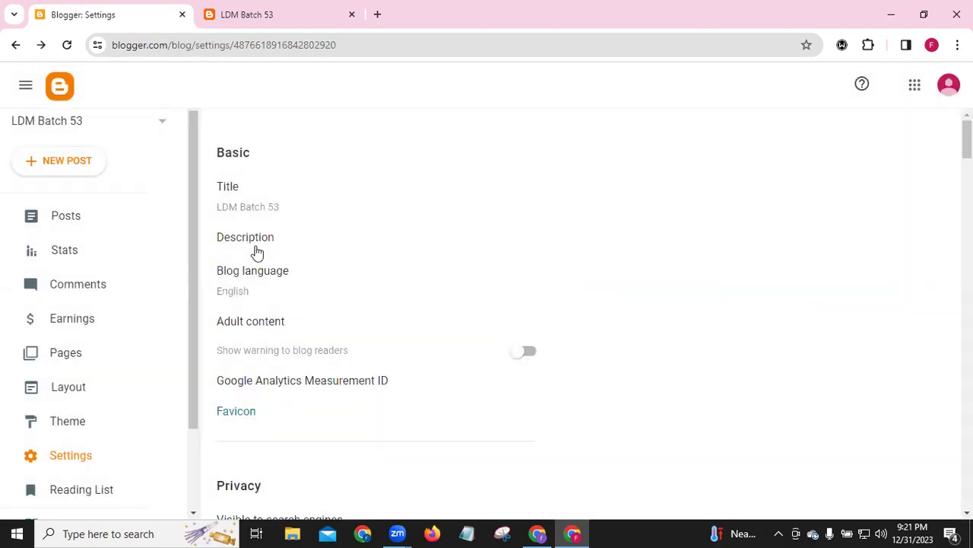
{"action": "left_click", "coordinate": [251, 239]}
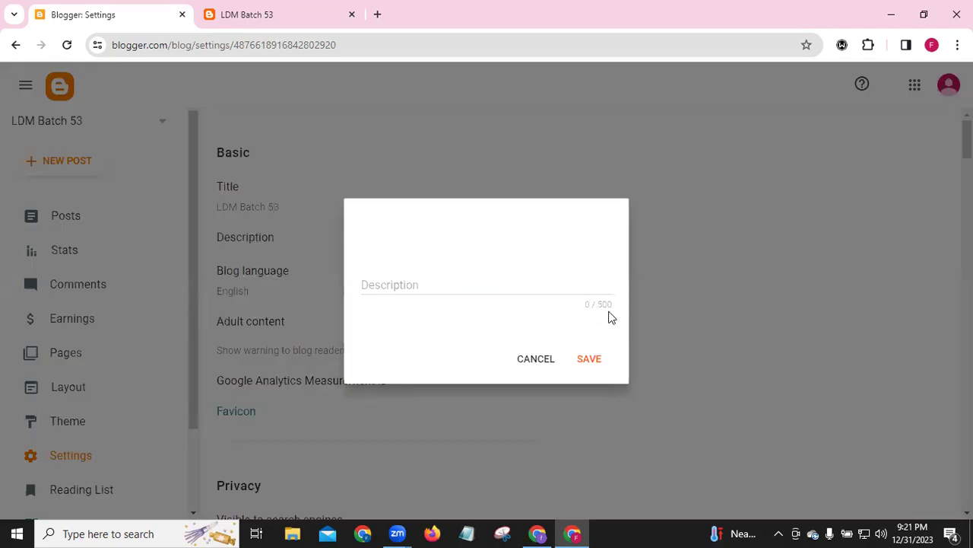
{"action": "left_click", "coordinate": [386, 284]}
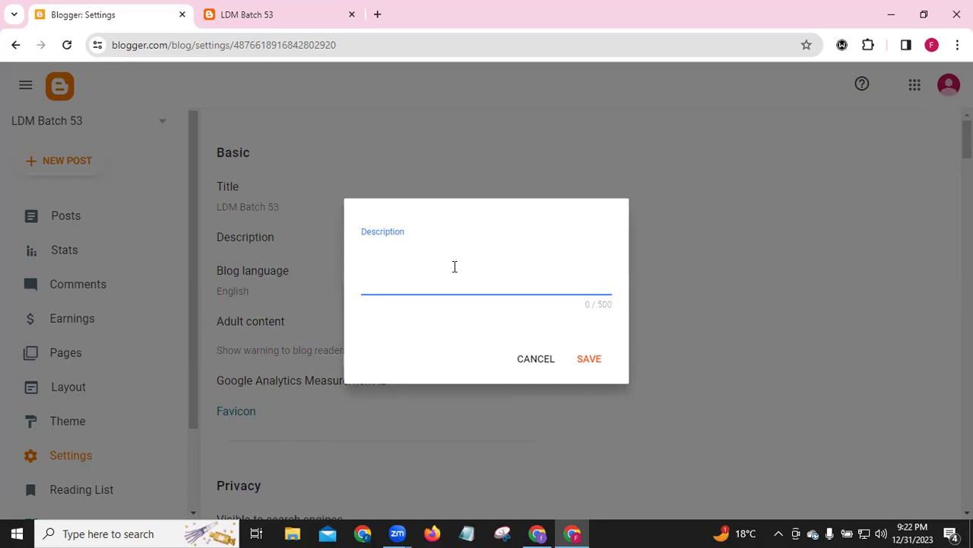
Enter and save the description 'LDM Batch 53 is an educational blogsite. Here you will get blogs on digital marketing & freelancing.'
{"action": "type", "text": "LDM Batch 53"}
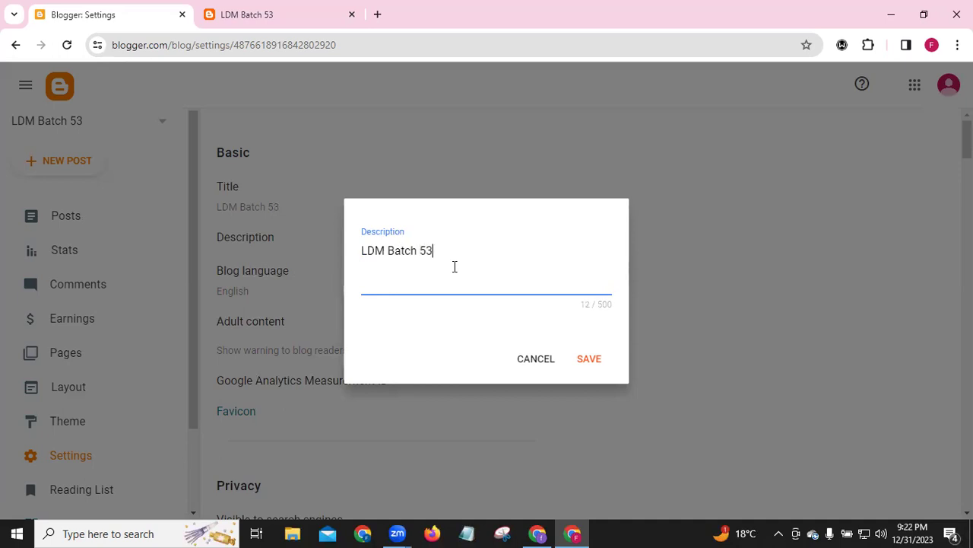
{"action": "type", "text": " is an "}
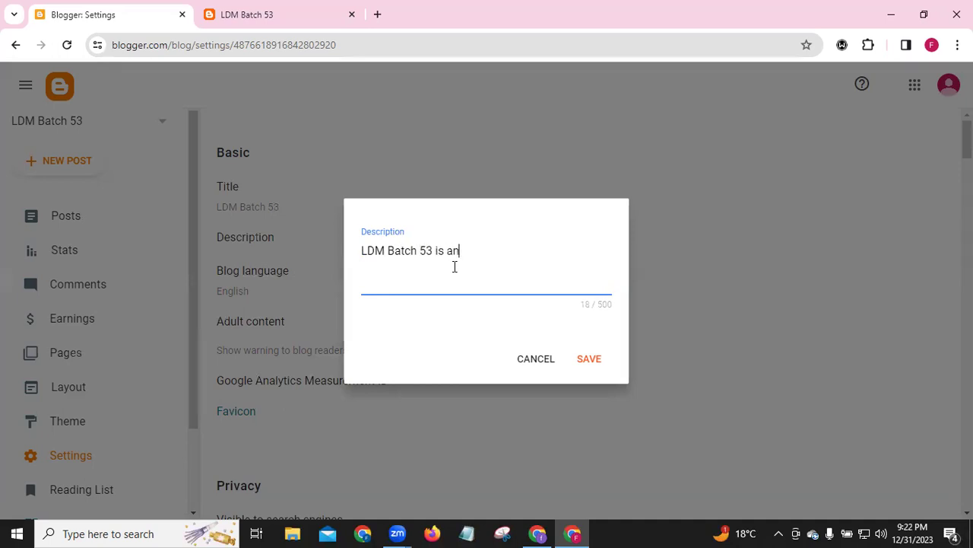
{"action": "type", "text": "educationalblo"}
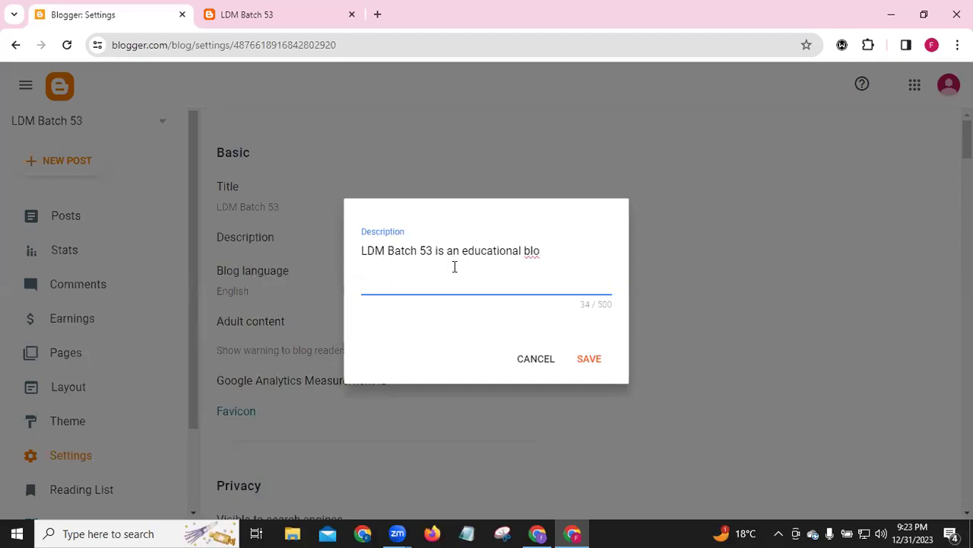
{"action": "type", "text": "gsite"}
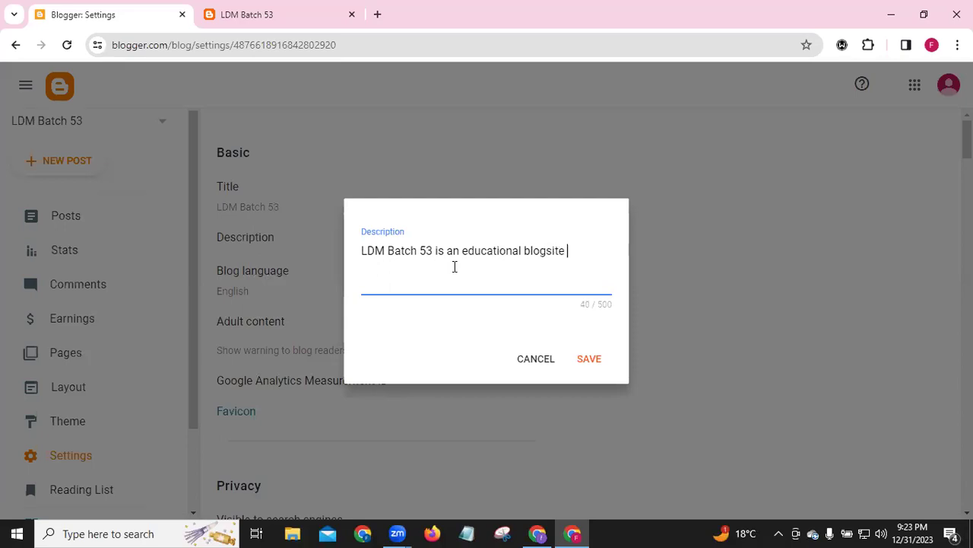
{"action": "key", "text": "BackSpace"}
{"action": "type", "text": ". Here "}
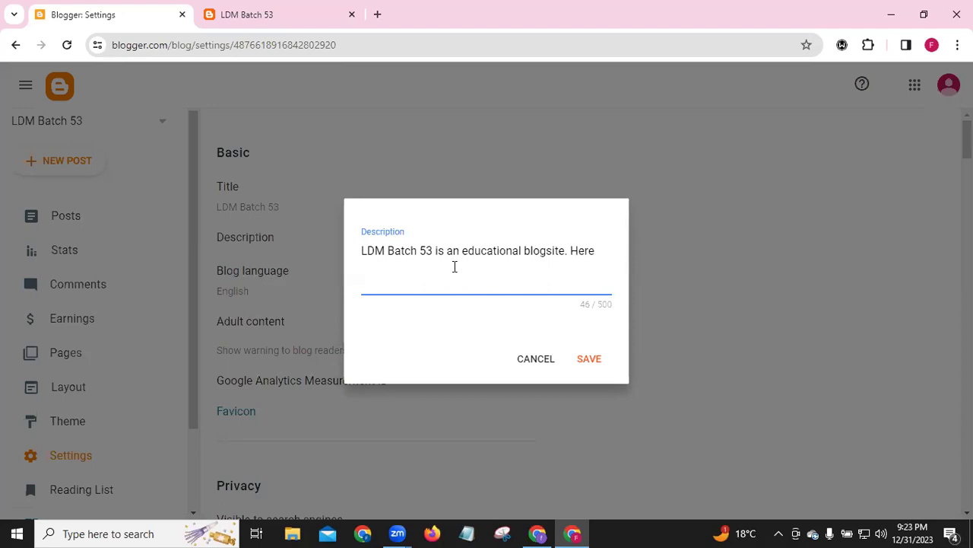
{"action": "type", "text": "you will get "}
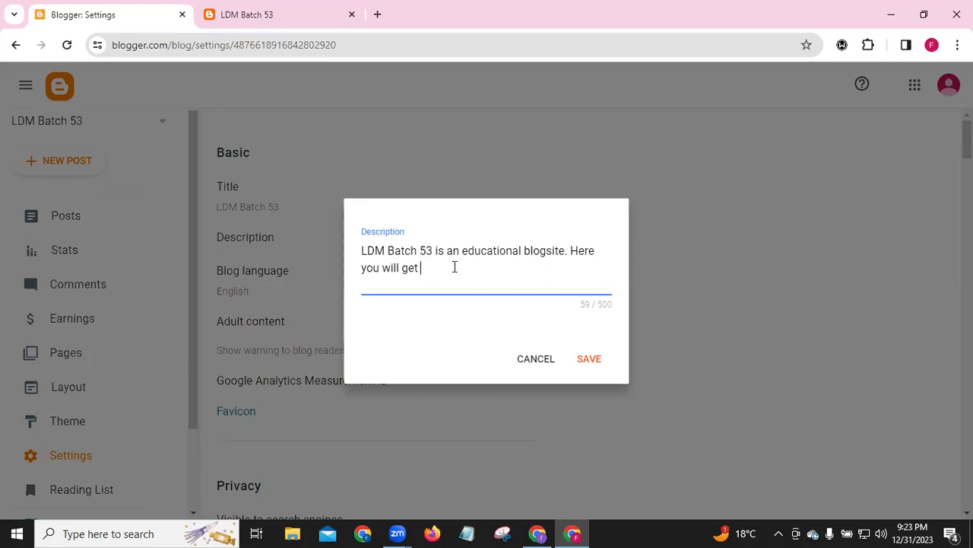
{"action": "type", "text": "blogs"}
{"action": "type", "text": "o"}
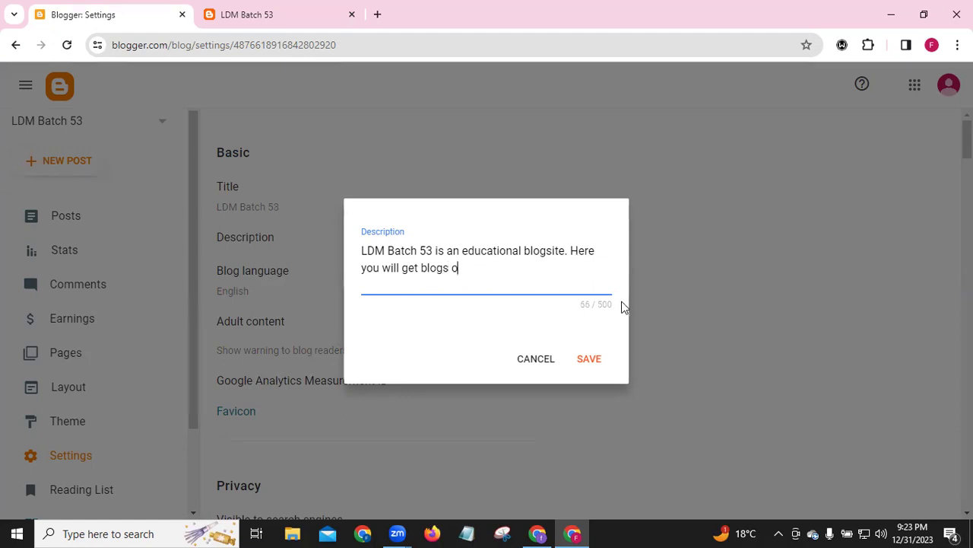
{"action": "type", "text": "n digital mark"}
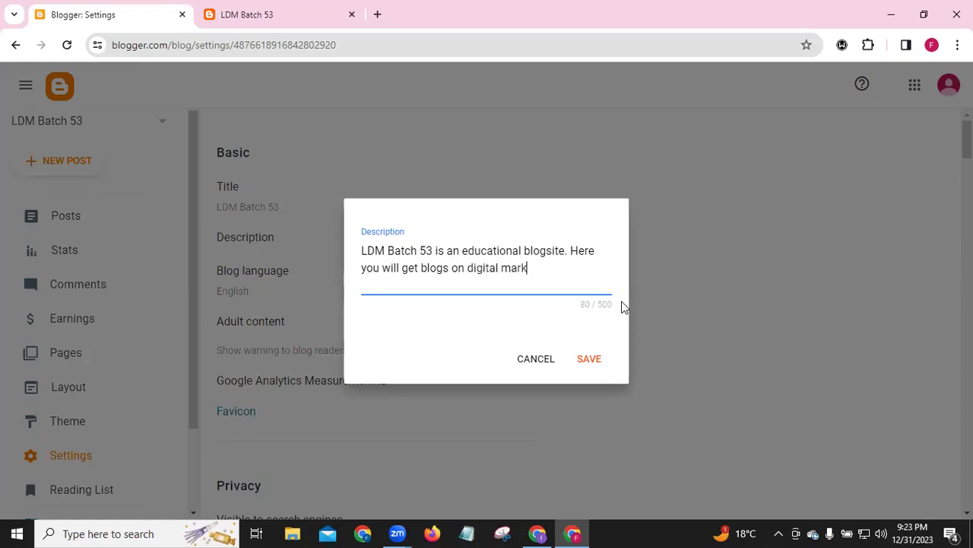
{"action": "type", "text": "eting"}
{"action": "type", "text": "& freel"}
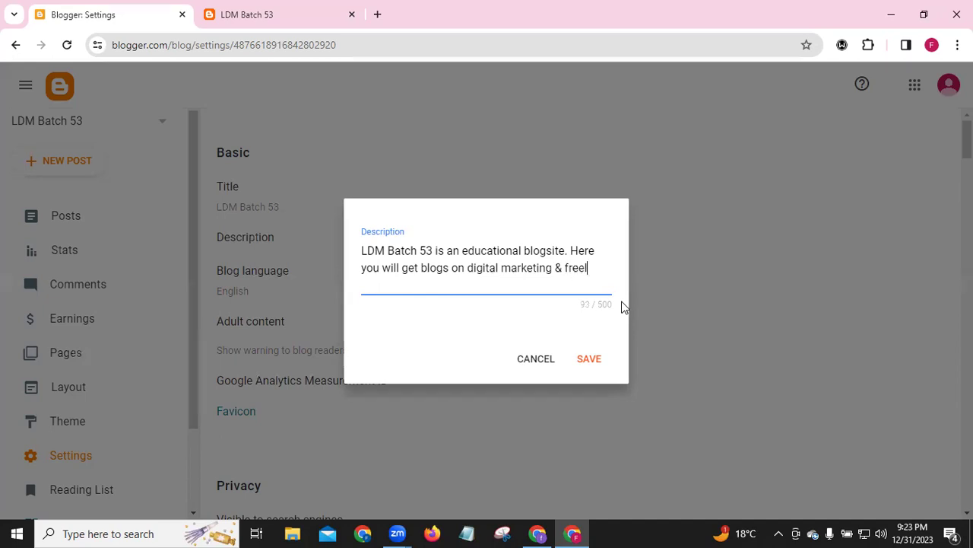
{"action": "type", "text": "ancing."}
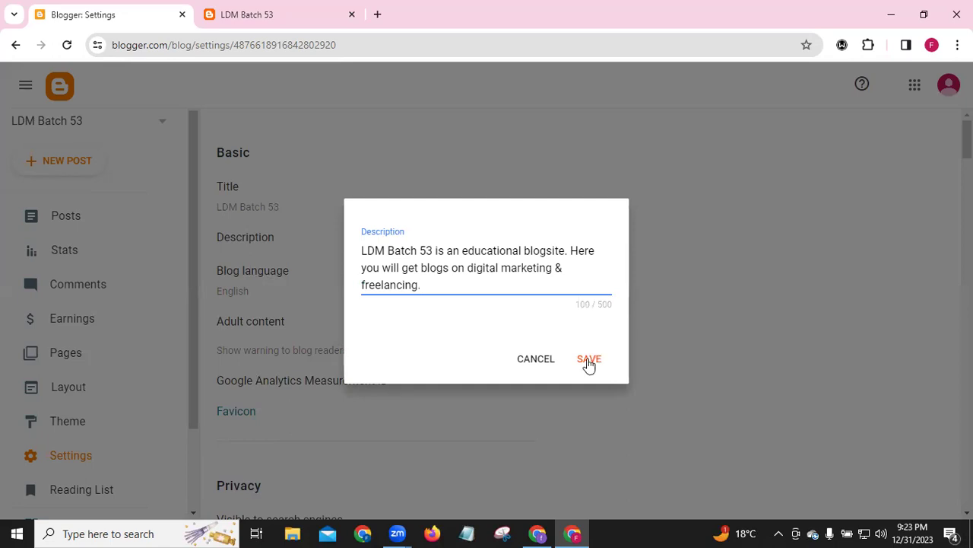
{"action": "left_click", "coordinate": [589, 363]}
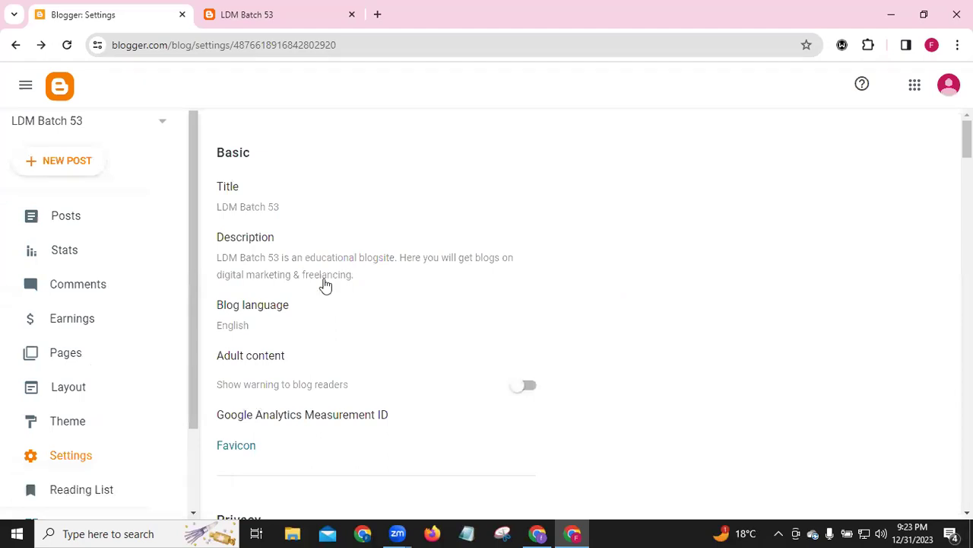
Browse the blog language list, keep English selected, and save the setting
{"action": "left_click", "coordinate": [231, 330]}
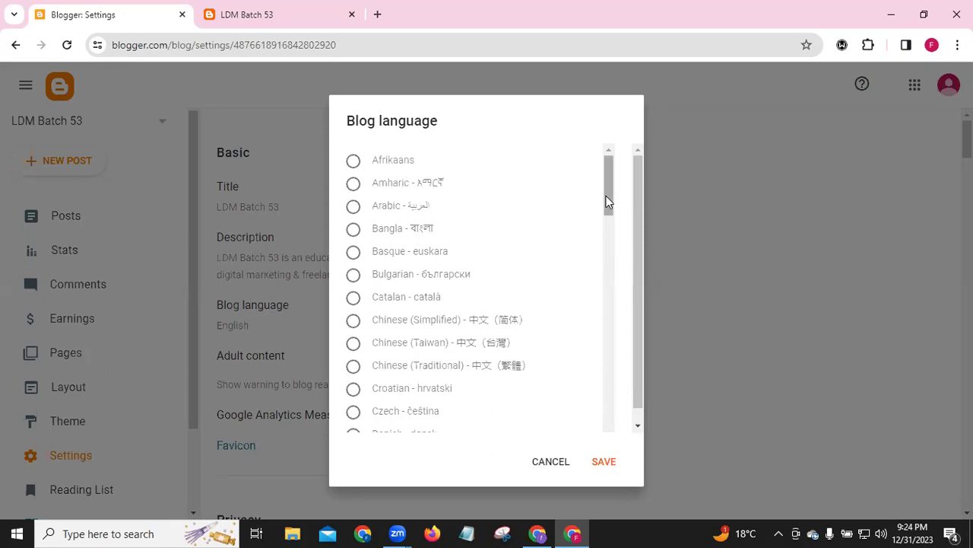
{"action": "scroll", "coordinate": [591, 251], "scroll_direction": "down", "scroll_amount": 3}
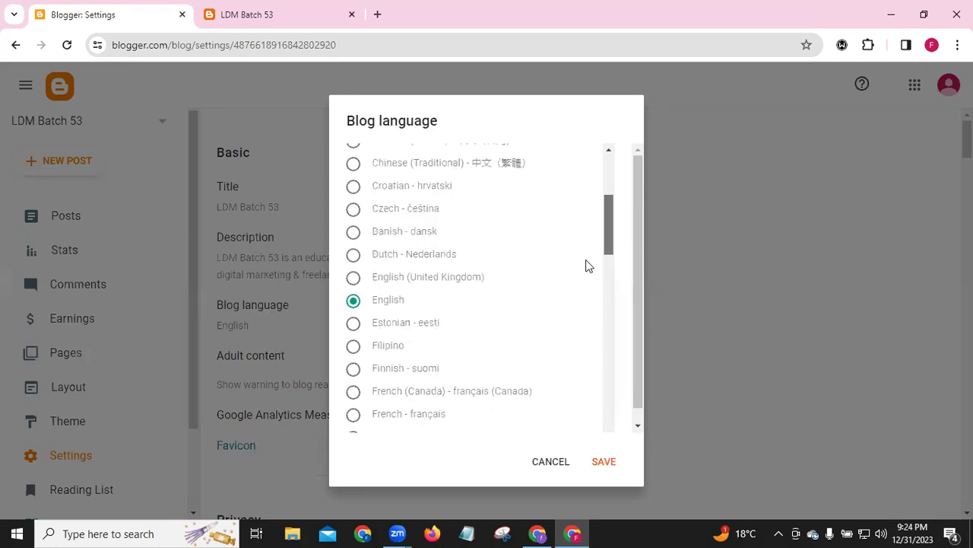
{"action": "scroll", "coordinate": [585, 274], "scroll_direction": "down", "scroll_amount": 1}
{"action": "scroll", "coordinate": [585, 310], "scroll_direction": "down", "scroll_amount": 4}
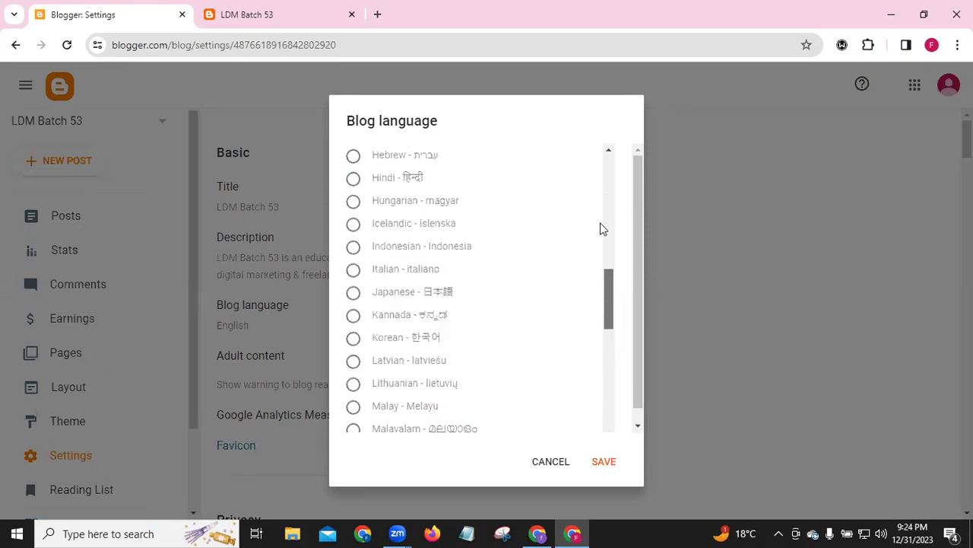
{"action": "scroll", "coordinate": [602, 228], "scroll_direction": "up", "scroll_amount": 8}
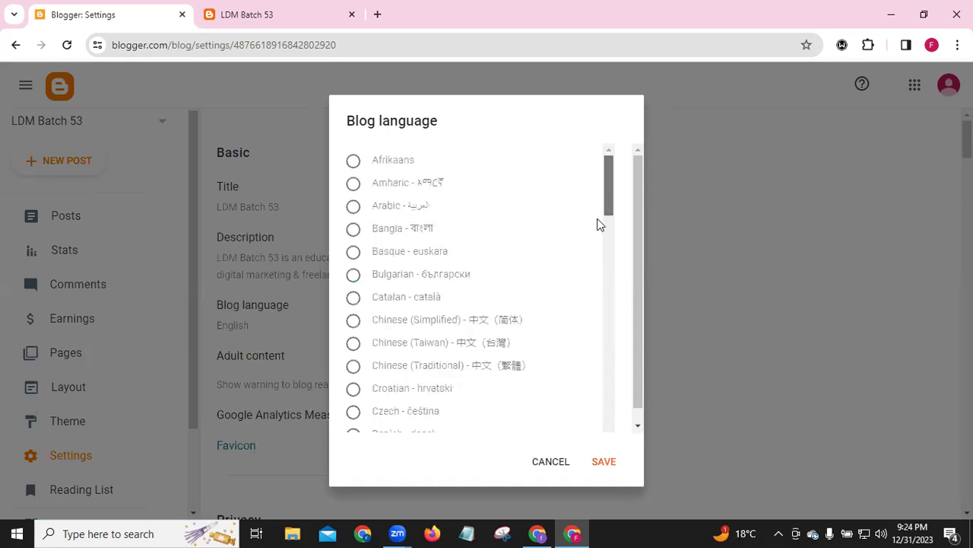
{"action": "scroll", "coordinate": [563, 274], "scroll_direction": "down", "scroll_amount": 2}
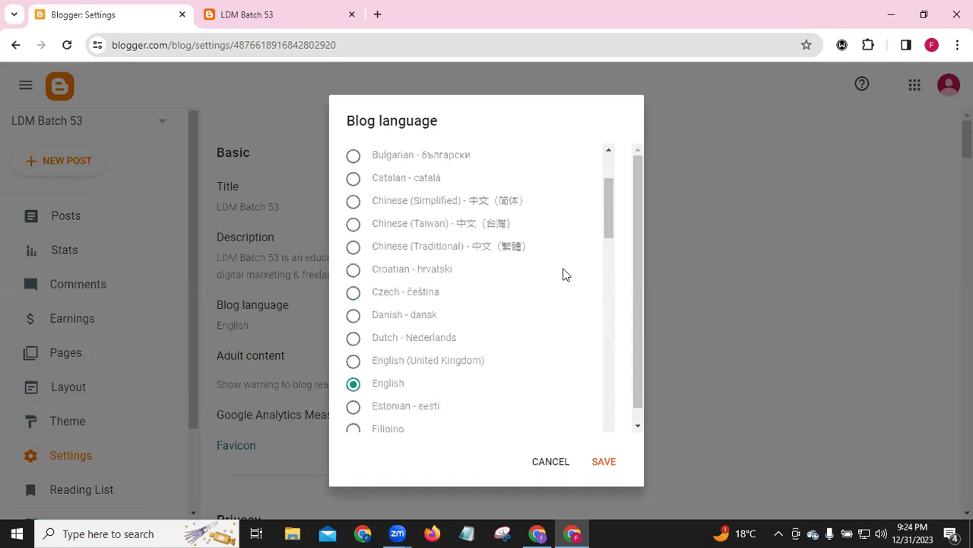
{"action": "left_click", "coordinate": [604, 461]}
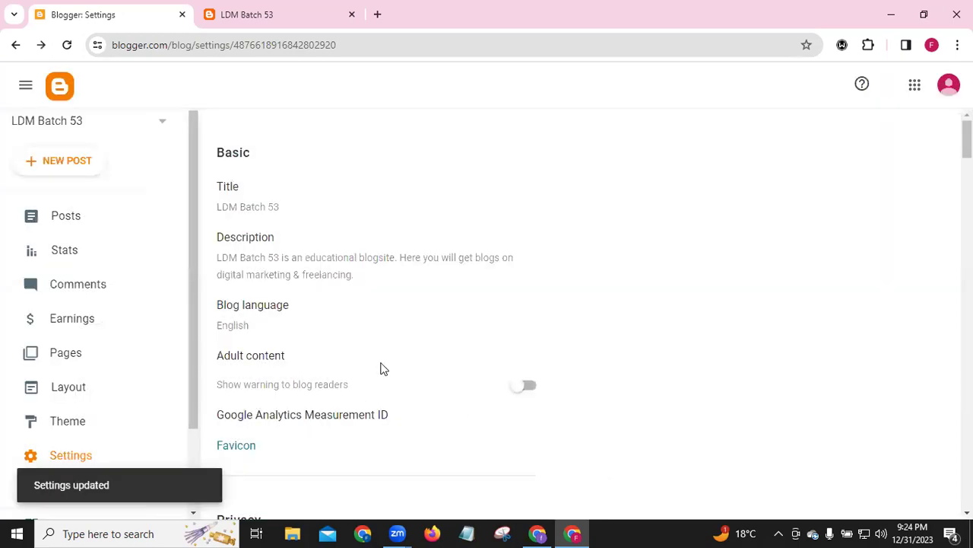
{"action": "scroll", "coordinate": [287, 329], "scroll_direction": "down", "scroll_amount": 1}
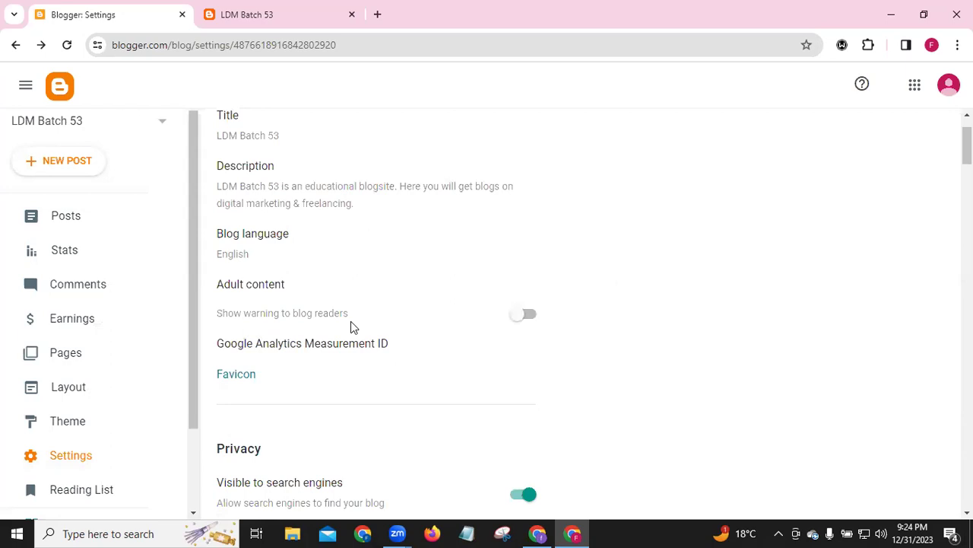
{"action": "left_click", "coordinate": [529, 315]}
{"action": "triple_click", "coordinate": [267, 287]}
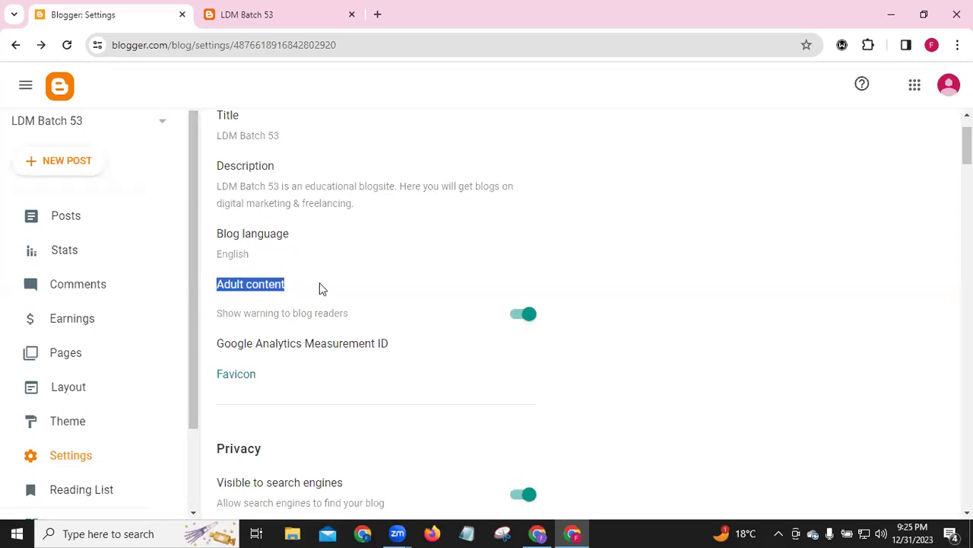
{"action": "left_click", "coordinate": [526, 315]}
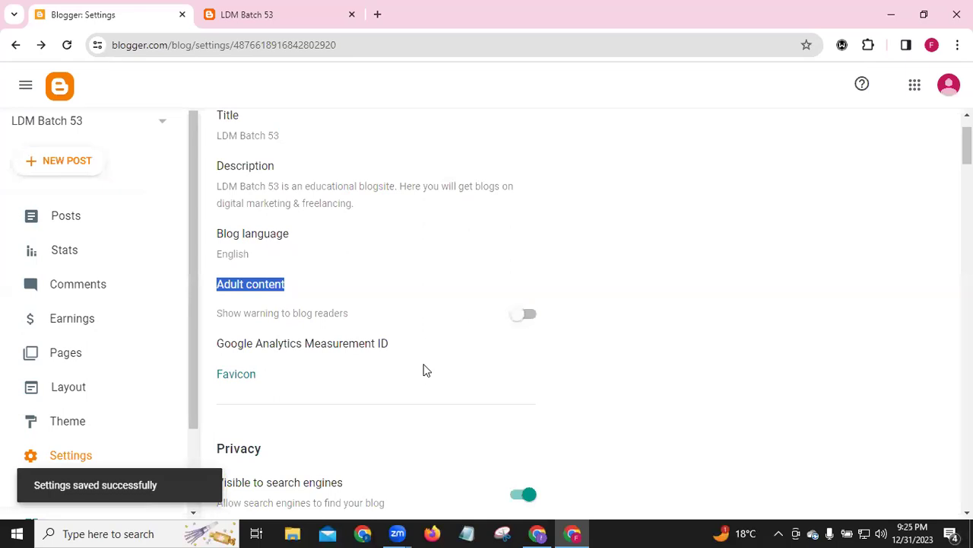
{"action": "left_click", "coordinate": [607, 342]}
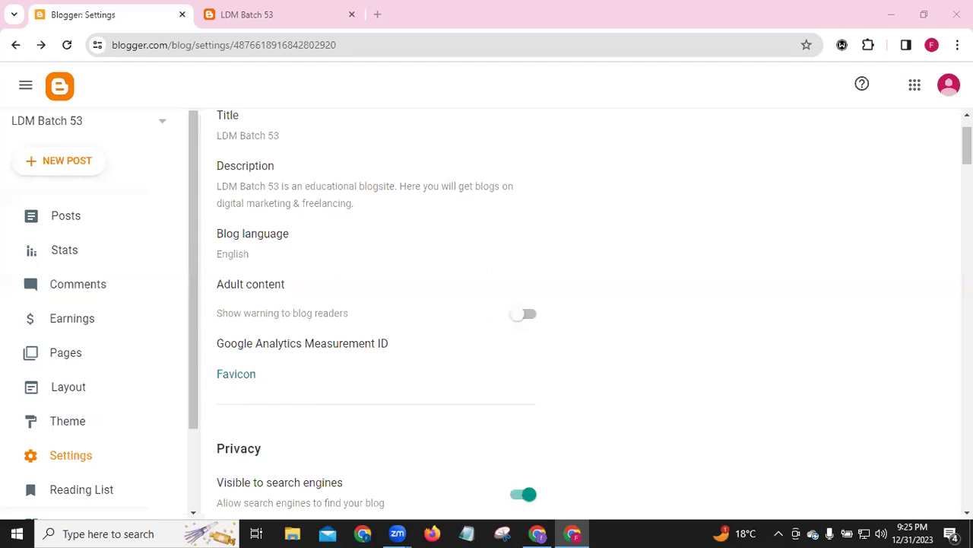
{"action": "scroll", "coordinate": [594, 315], "scroll_direction": "down", "scroll_amount": 3}
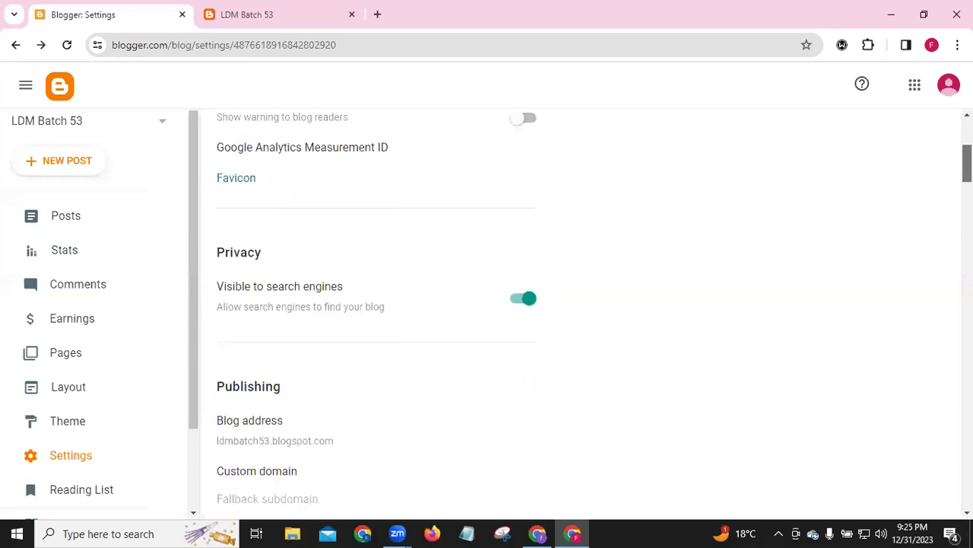
{"action": "scroll", "coordinate": [593, 316], "scroll_direction": "down", "scroll_amount": 1}
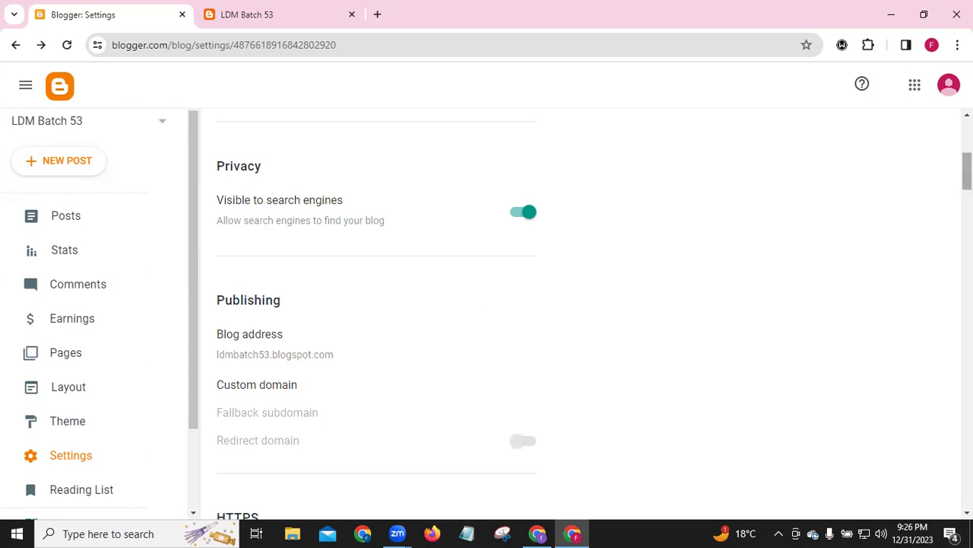
{"action": "scroll", "coordinate": [486, 304], "scroll_direction": "down", "scroll_amount": 3}
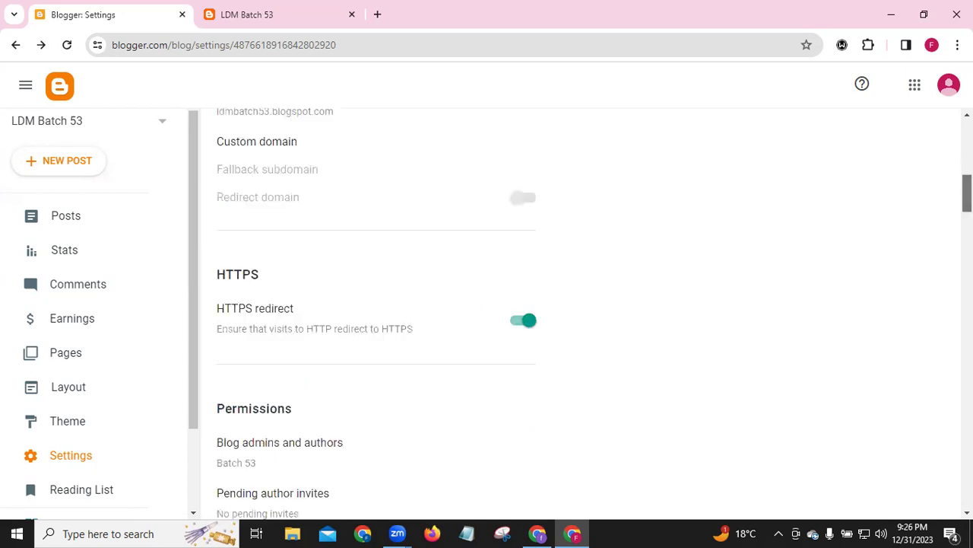
{"action": "scroll", "coordinate": [578, 312], "scroll_direction": "down", "scroll_amount": 3}
{"action": "scroll", "coordinate": [593, 310], "scroll_direction": "down", "scroll_amount": 1}
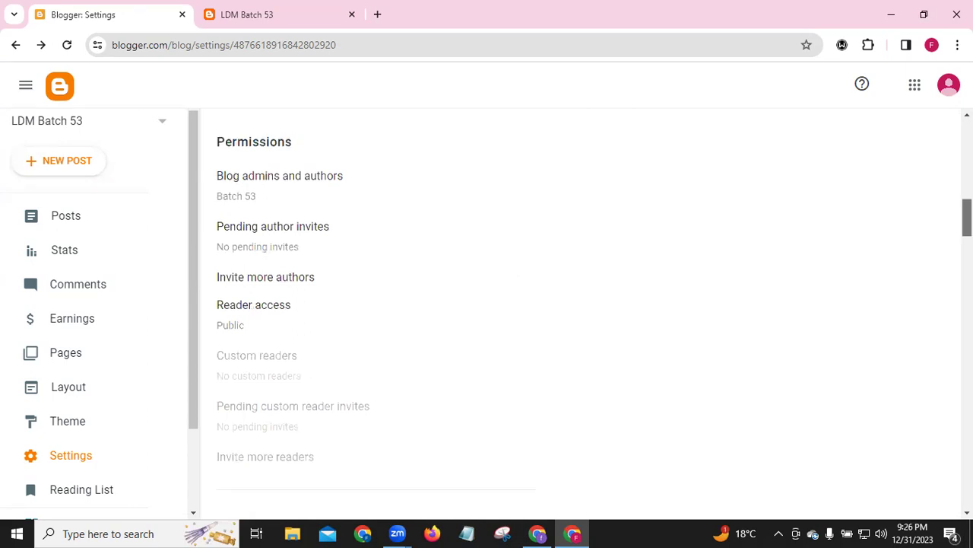
{"action": "scroll", "coordinate": [578, 312], "scroll_direction": "down", "scroll_amount": 1}
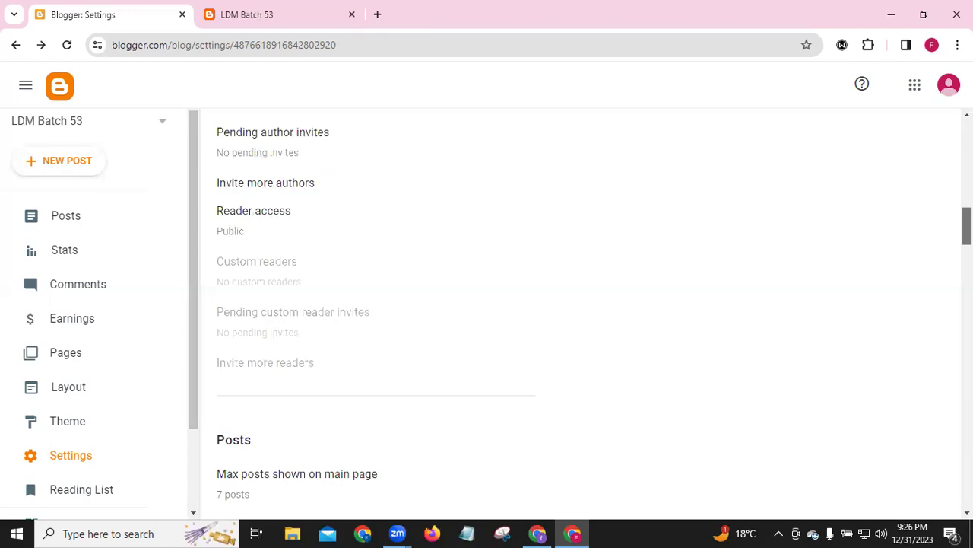
{"action": "scroll", "coordinate": [408, 332], "scroll_direction": "up", "scroll_amount": 1}
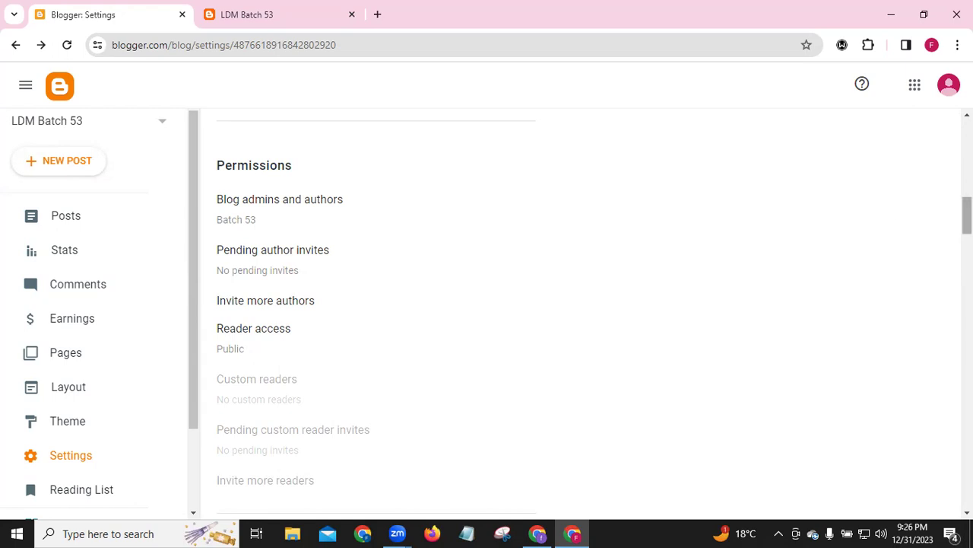
{"action": "scroll", "coordinate": [578, 312], "scroll_direction": "down", "scroll_amount": 5}
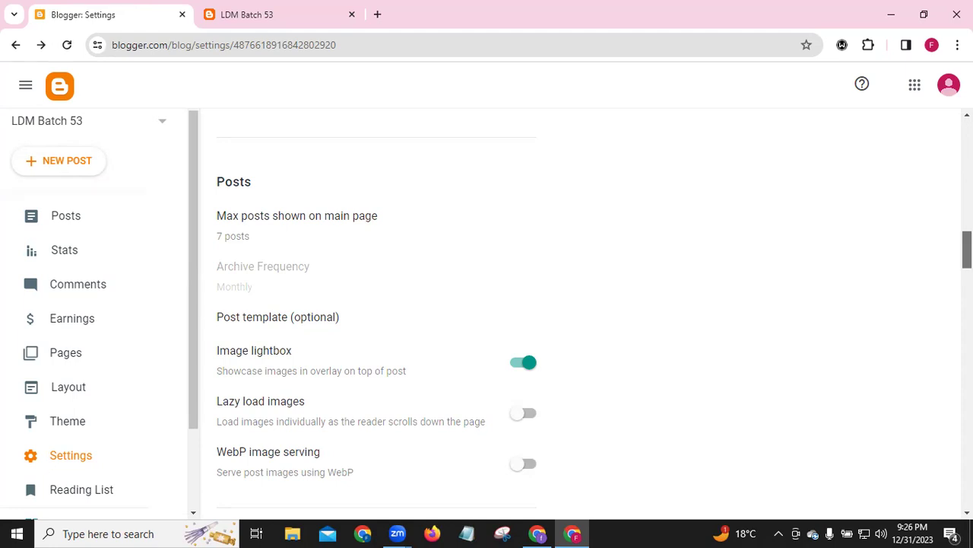
{"action": "scroll", "coordinate": [578, 304], "scroll_direction": "down", "scroll_amount": 3}
{"action": "scroll", "coordinate": [578, 305], "scroll_direction": "down", "scroll_amount": 2}
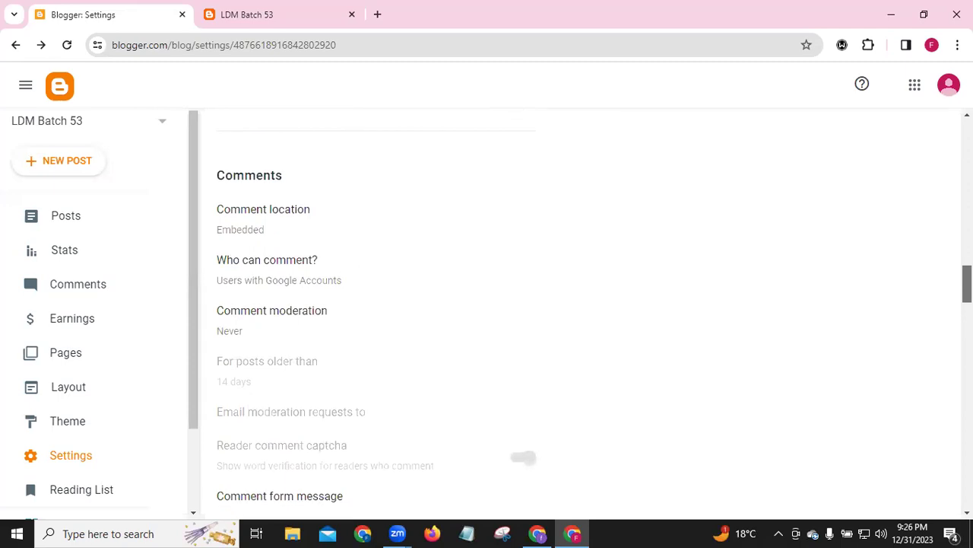
{"action": "scroll", "coordinate": [578, 304], "scroll_direction": "down", "scroll_amount": 1}
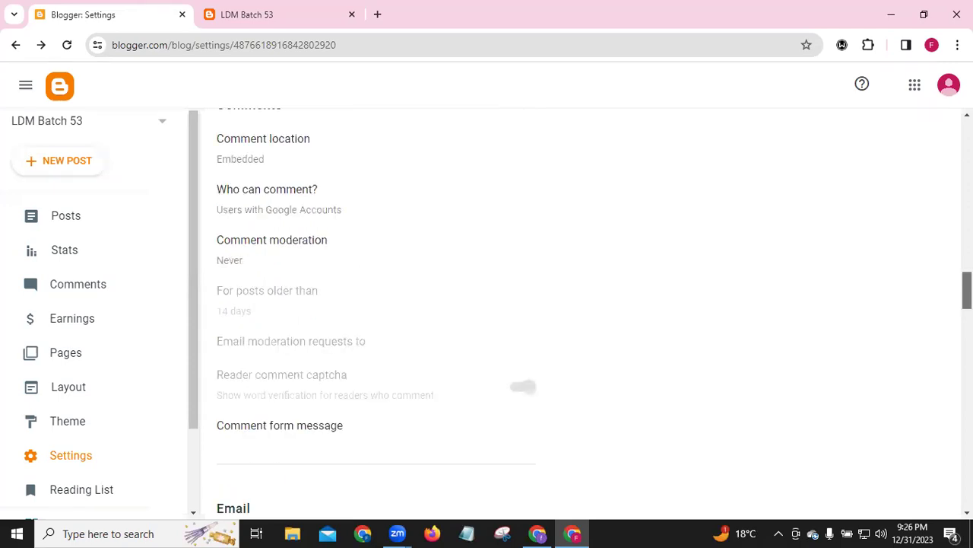
{"action": "scroll", "coordinate": [578, 304], "scroll_direction": "down", "scroll_amount": 3}
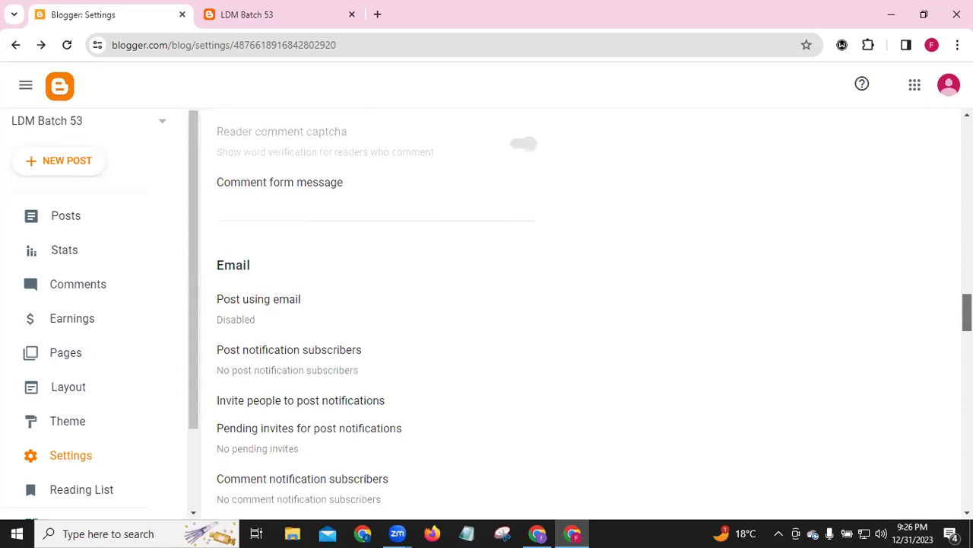
{"action": "scroll", "coordinate": [947, 324], "scroll_direction": "down", "scroll_amount": 3}
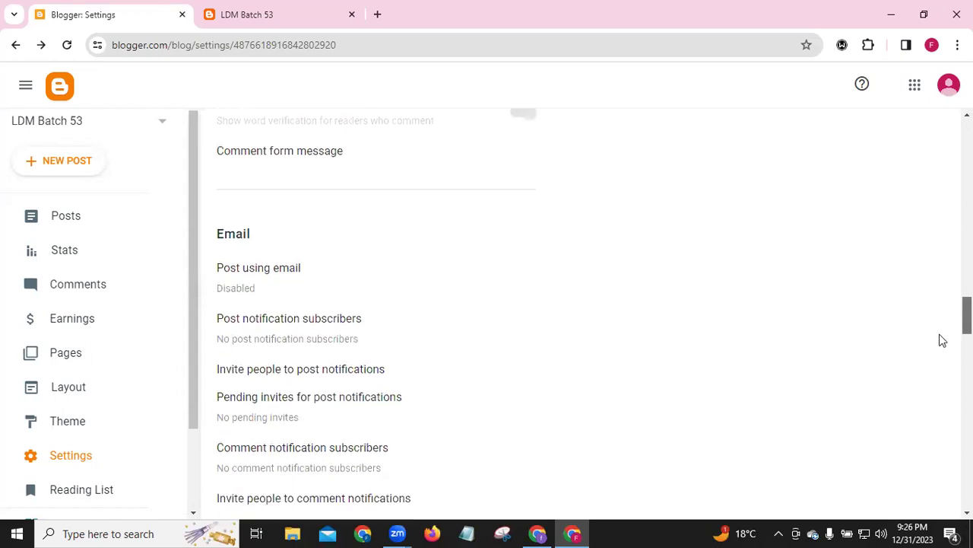
{"action": "scroll", "coordinate": [931, 358], "scroll_direction": "down", "scroll_amount": 3}
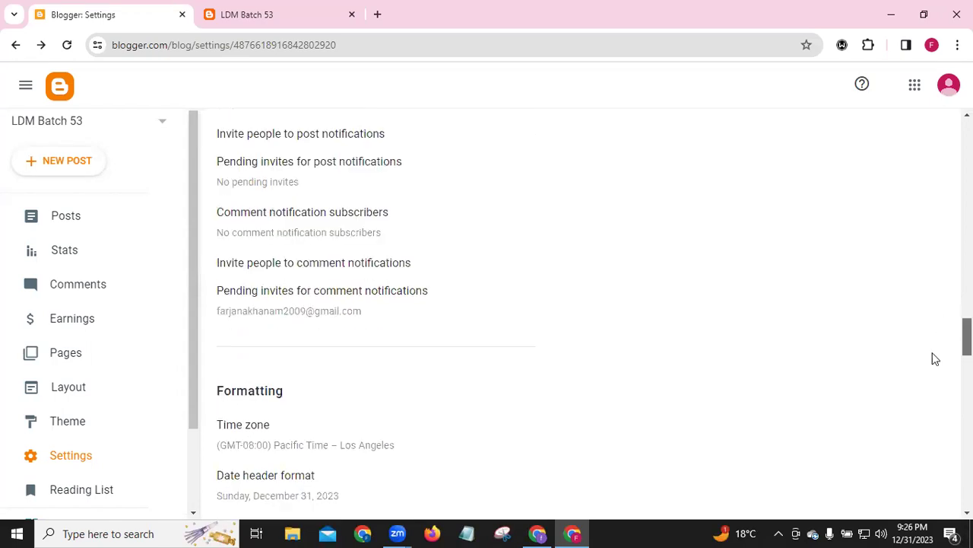
{"action": "scroll", "coordinate": [924, 389], "scroll_direction": "down", "scroll_amount": 1}
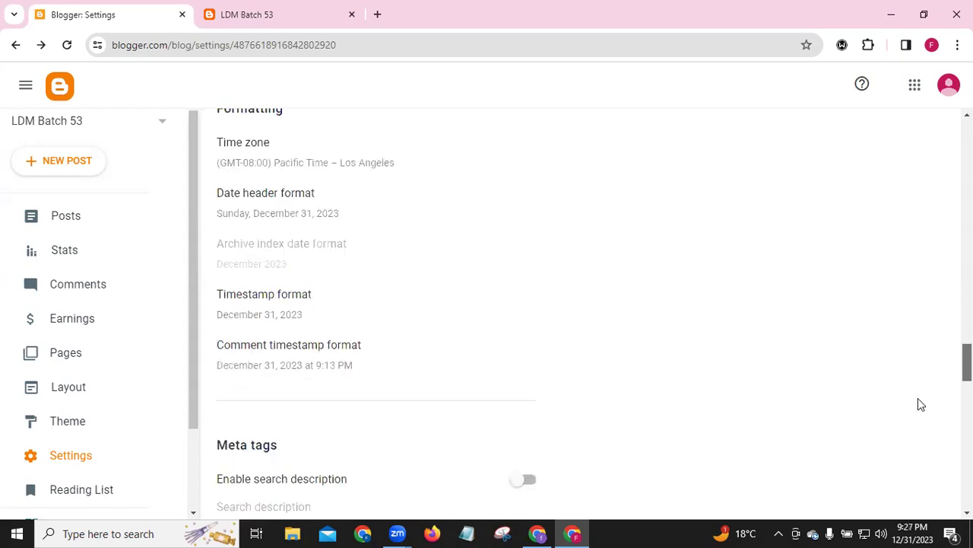
{"action": "scroll", "coordinate": [918, 398], "scroll_direction": "down", "scroll_amount": 5}
{"action": "scroll", "coordinate": [917, 404], "scroll_direction": "down", "scroll_amount": 1}
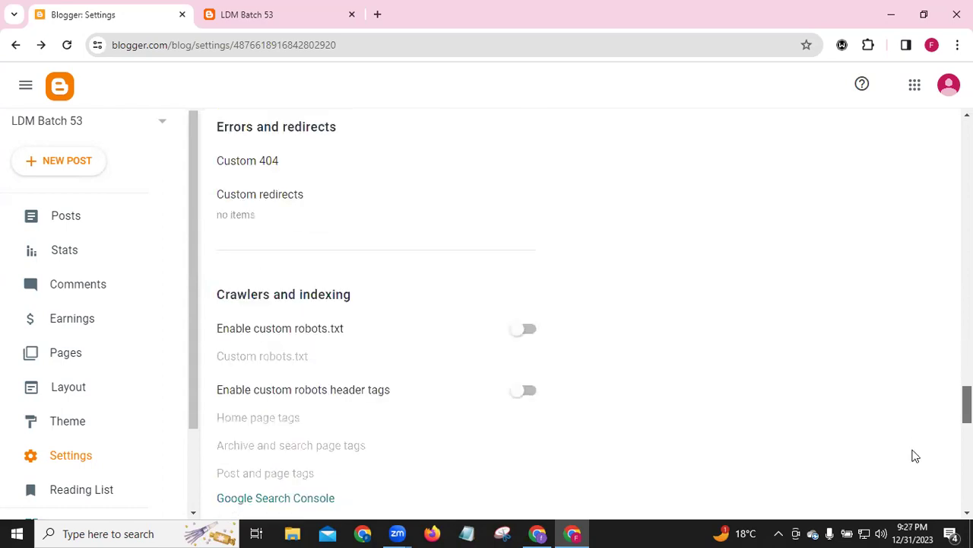
{"action": "scroll", "coordinate": [915, 456], "scroll_direction": "down", "scroll_amount": 5}
{"action": "scroll", "coordinate": [934, 433], "scroll_direction": "down", "scroll_amount": 1}
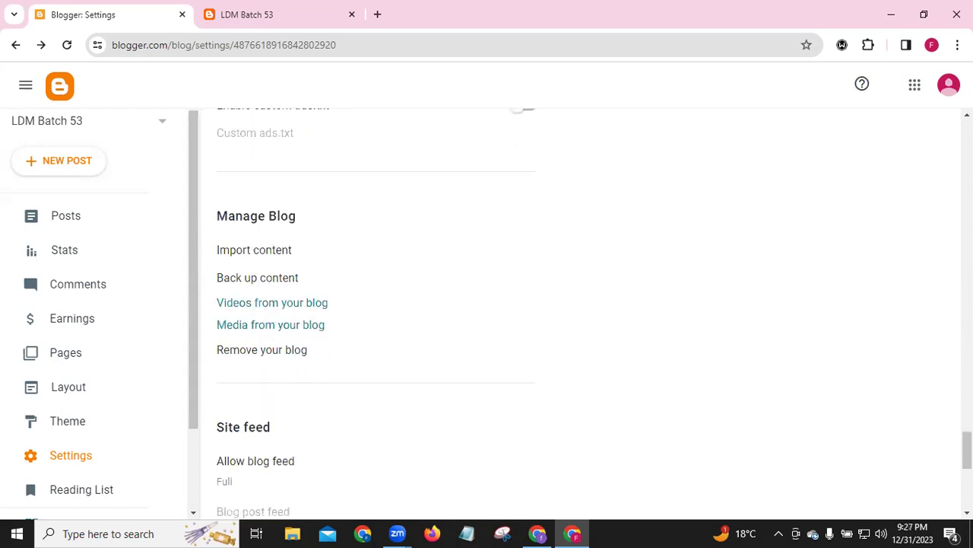
{"action": "scroll", "coordinate": [968, 450], "scroll_direction": "down", "scroll_amount": 5}
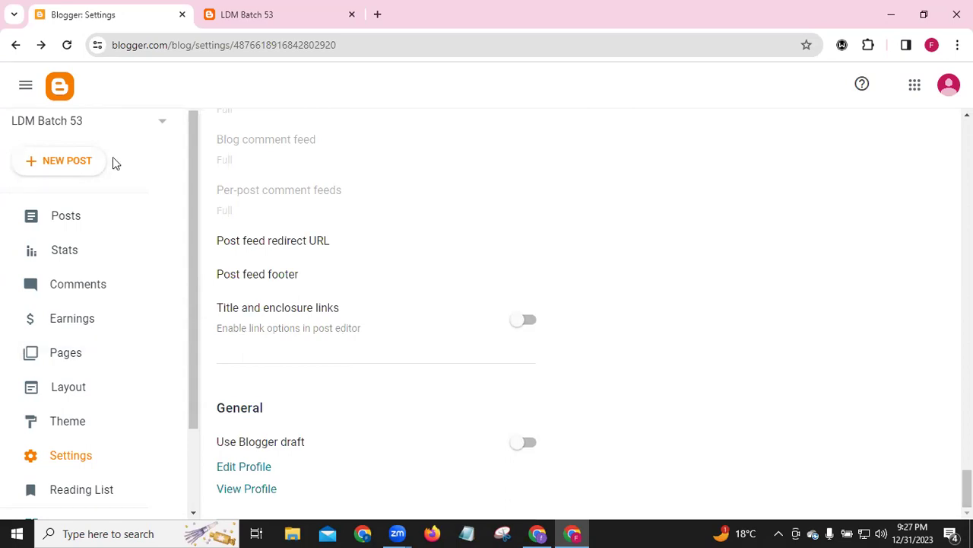
Reload the live blog, check the description under the title, then return to Blogger Settings
{"action": "left_click", "coordinate": [233, 17]}
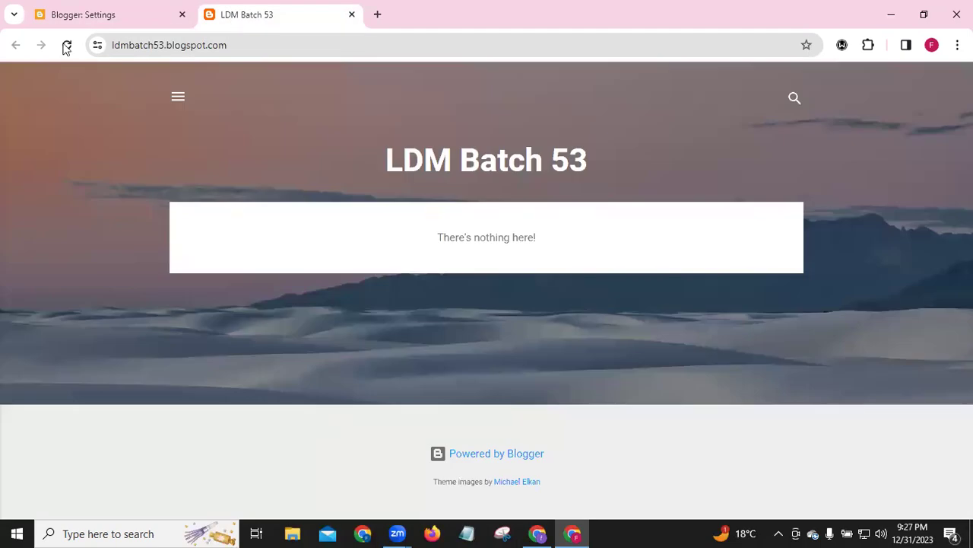
{"action": "left_click", "coordinate": [66, 46]}
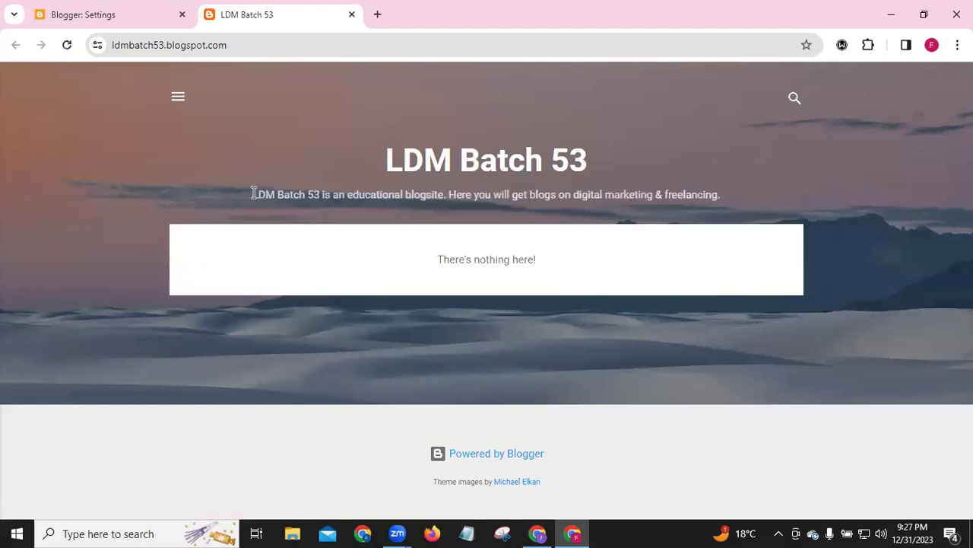
{"action": "left_click_drag", "start_coordinate": [252, 194], "coordinate": [733, 195]}
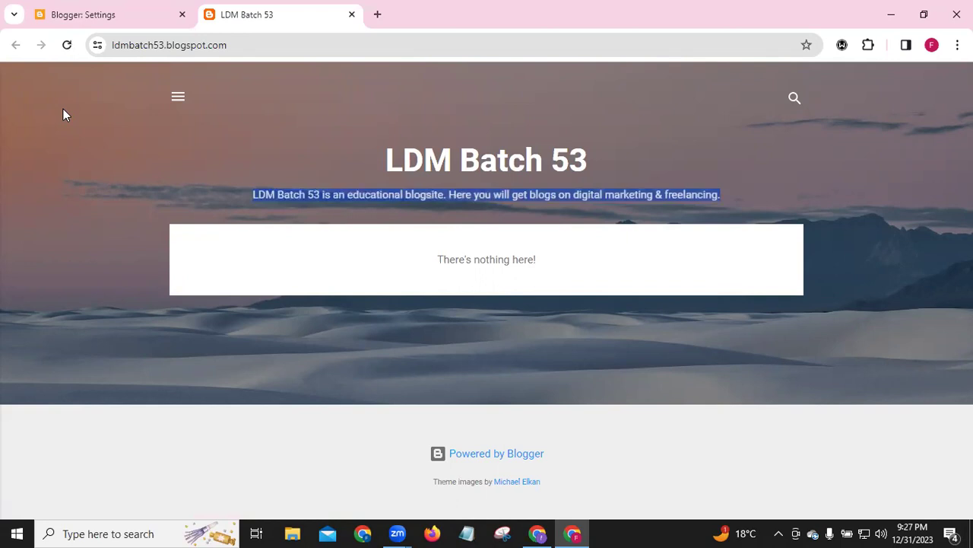
{"action": "left_click", "coordinate": [76, 17]}
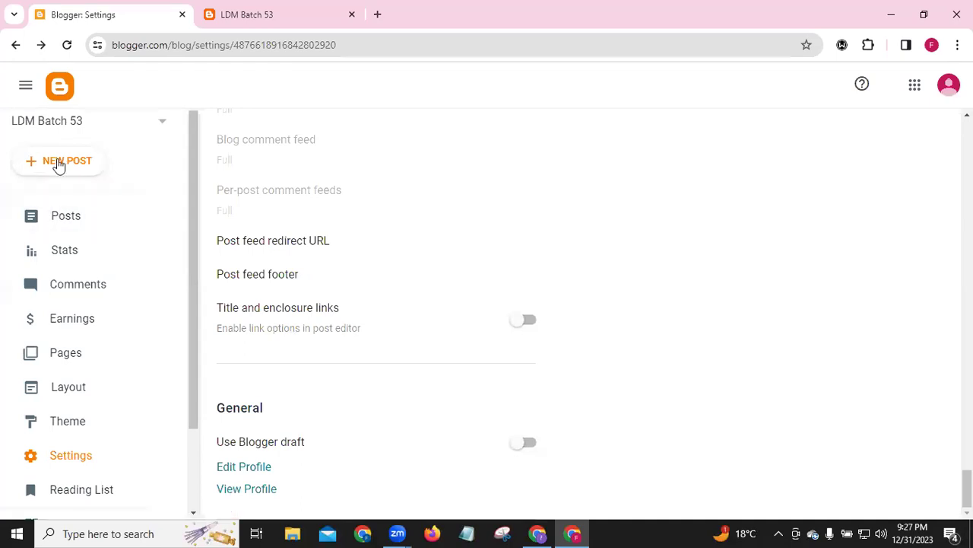
Open the Posts list and look through the All (0) filter categories
{"action": "left_click", "coordinate": [59, 217]}
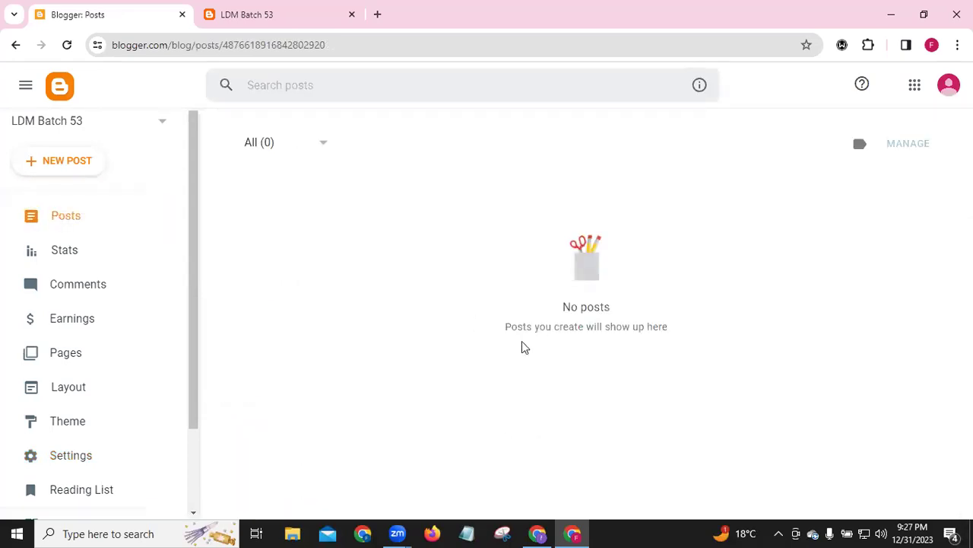
{"action": "left_click", "coordinate": [322, 147]}
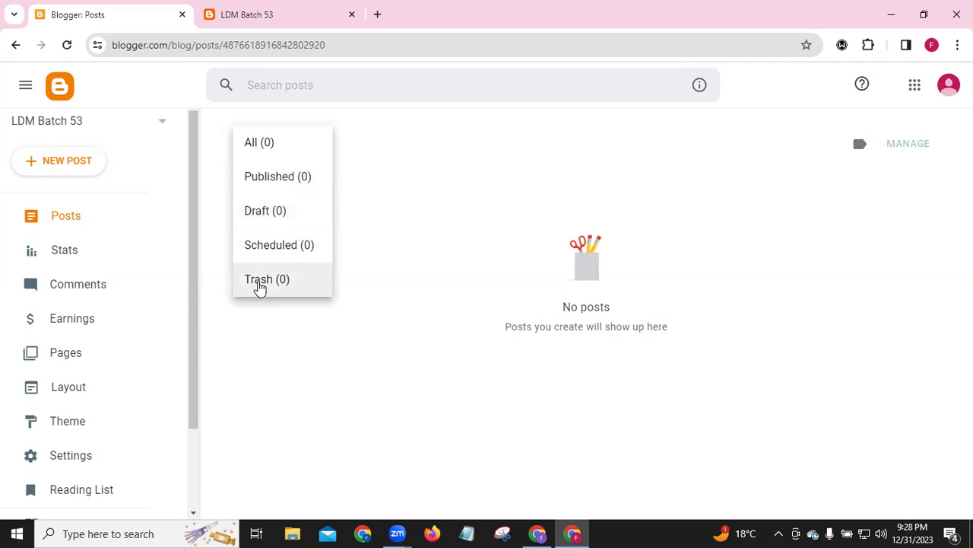
{"action": "left_click", "coordinate": [224, 310]}
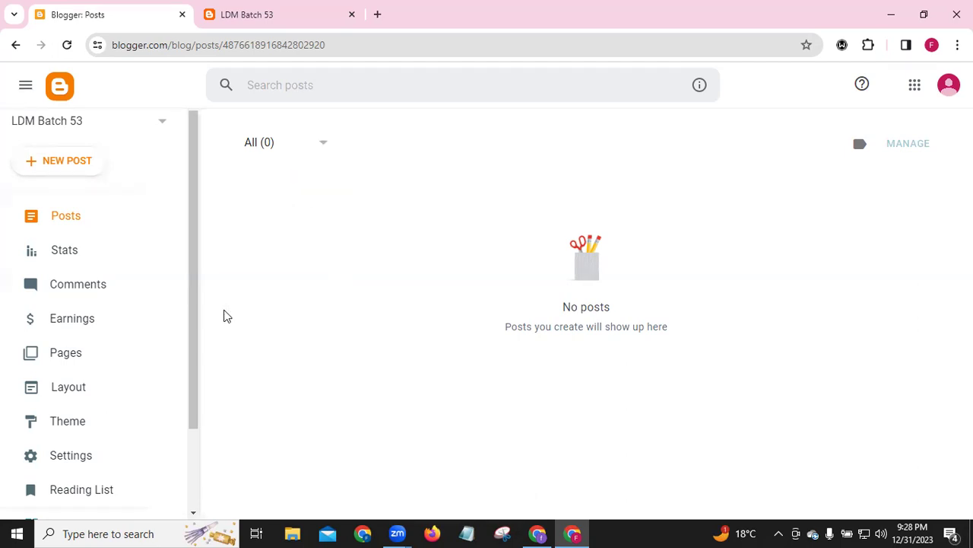
Create a new post in Compose view with the extra toolbar shown and cursor in the body
{"action": "left_click", "coordinate": [56, 167]}
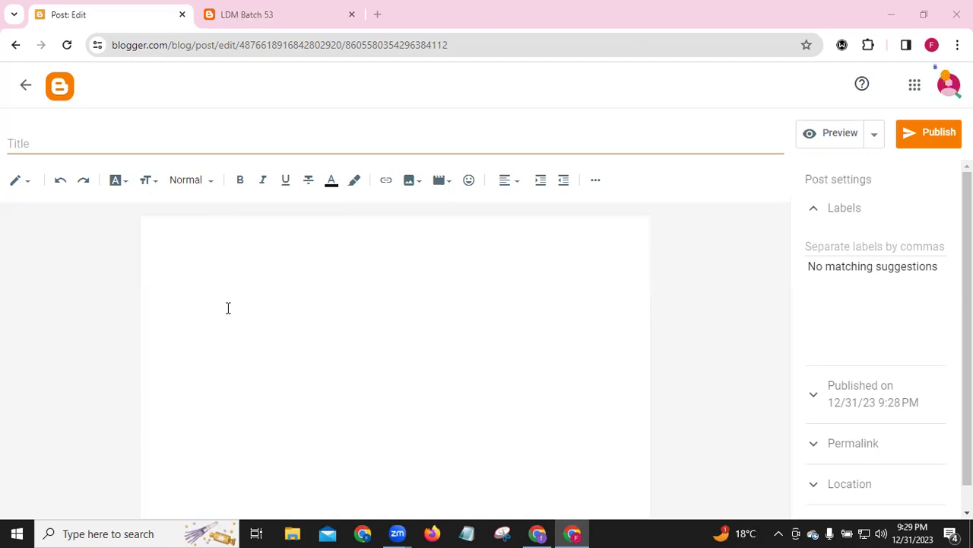
{"action": "left_click", "coordinate": [23, 186]}
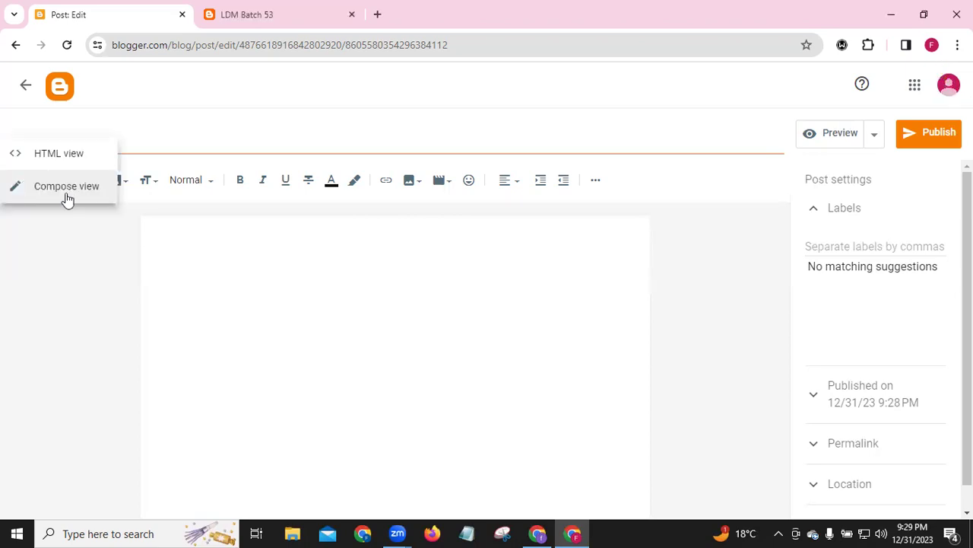
{"action": "left_click", "coordinate": [41, 233]}
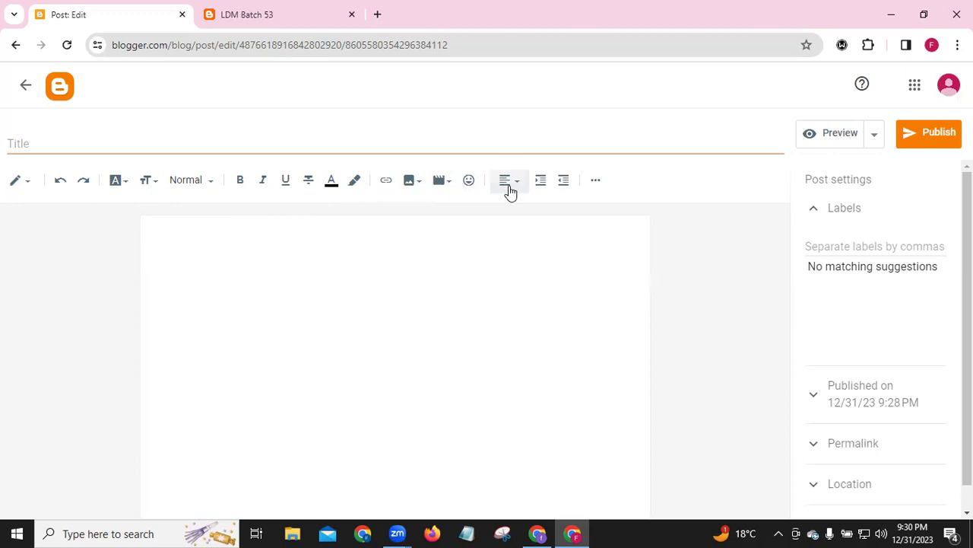
{"action": "left_click", "coordinate": [597, 182]}
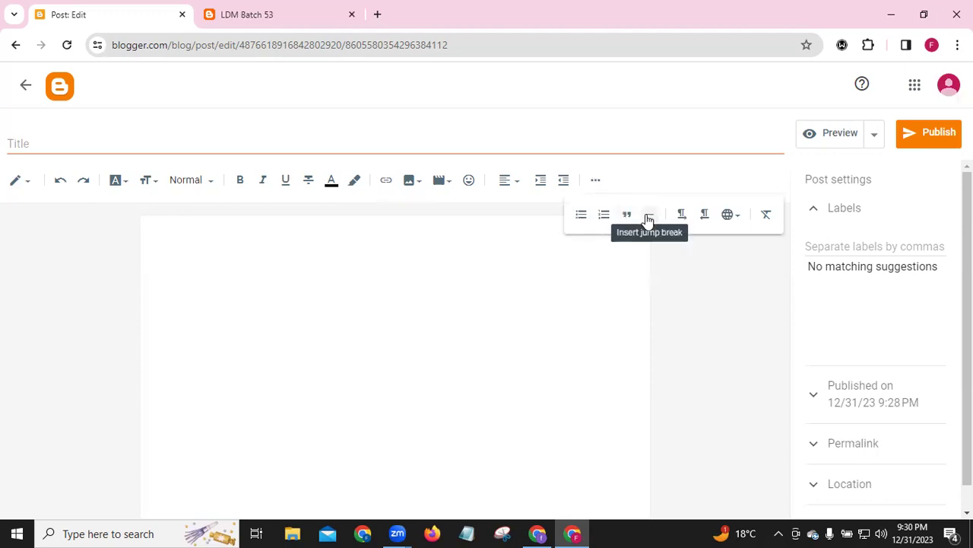
{"action": "left_click", "coordinate": [567, 288]}
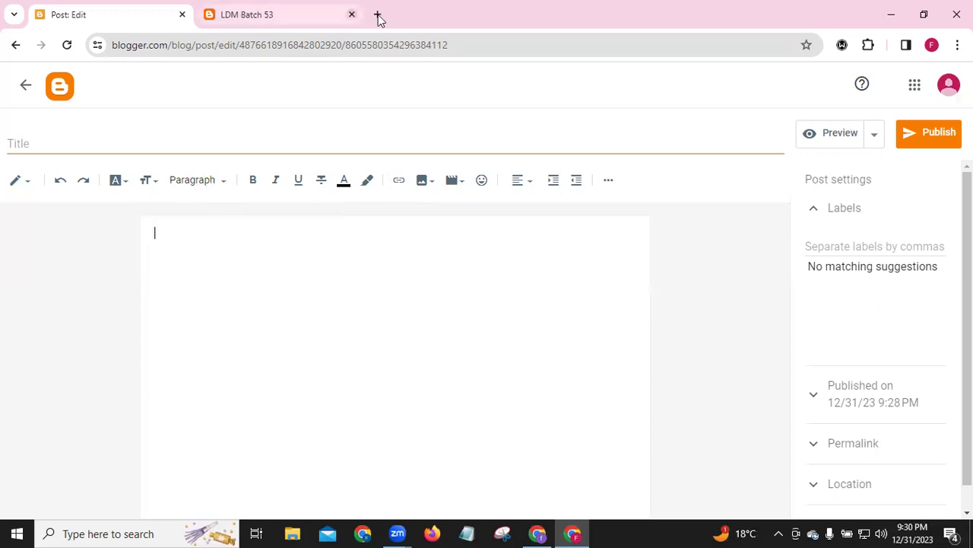
Open and close a new tab, then minimize Chrome to show the Windows desktop
{"action": "key", "text": "ctrl+t"}
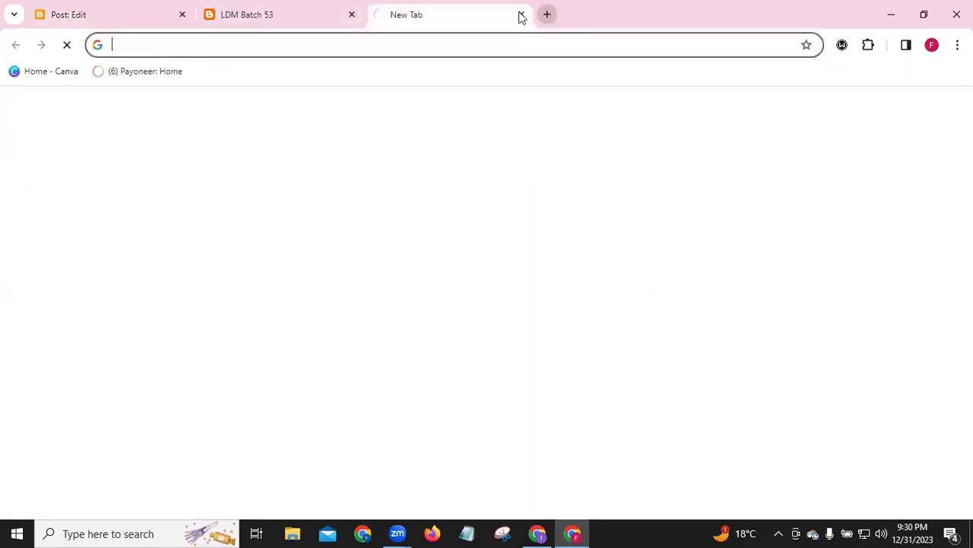
{"action": "left_click", "coordinate": [520, 15]}
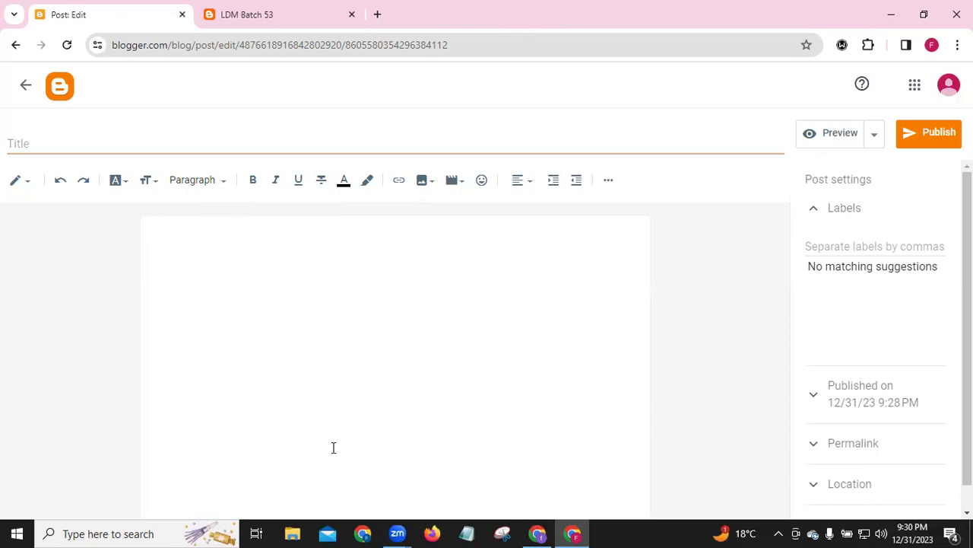
{"action": "left_click", "coordinate": [363, 533]}
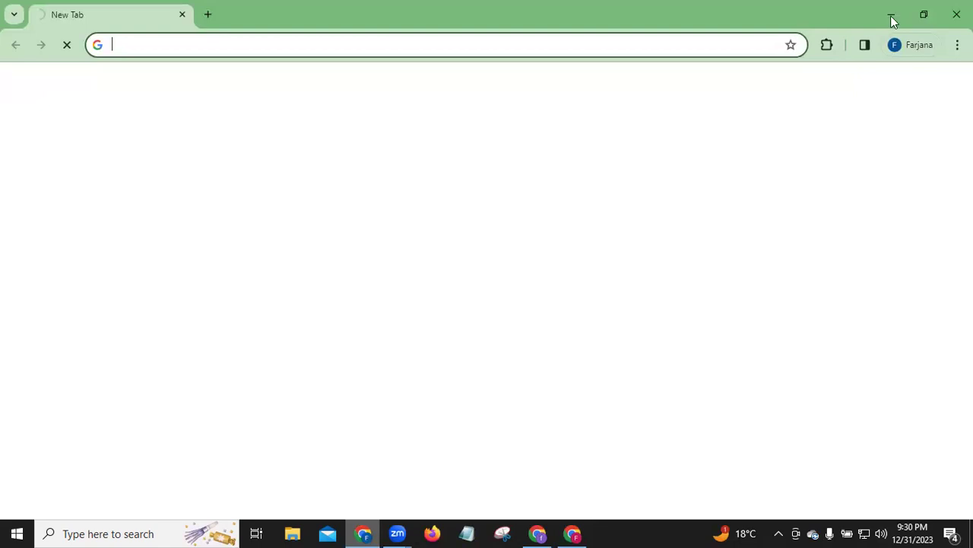
{"action": "key", "text": "super+d"}
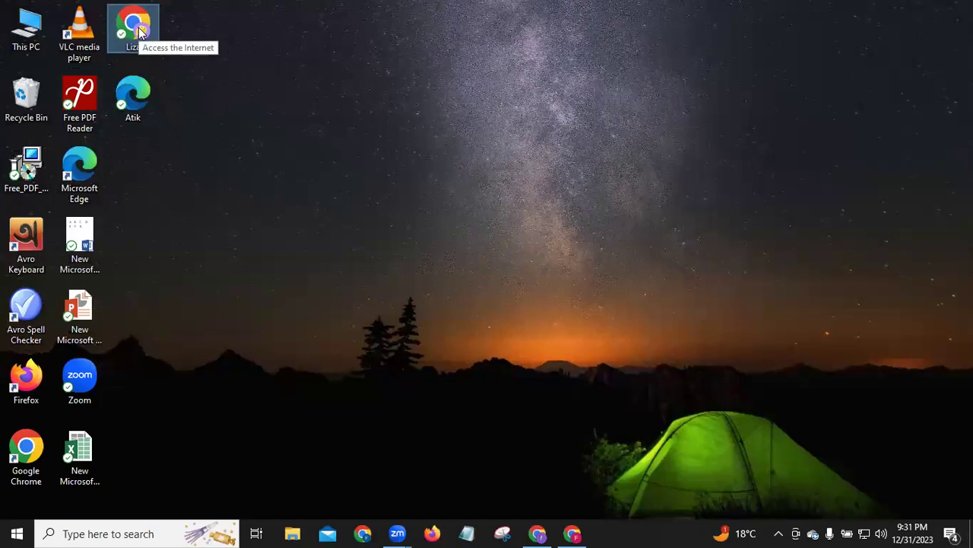
Launch the other Chrome profile, go to ChatGPT via its bookmark, and open the login page
{"action": "double_click", "coordinate": [139, 29]}
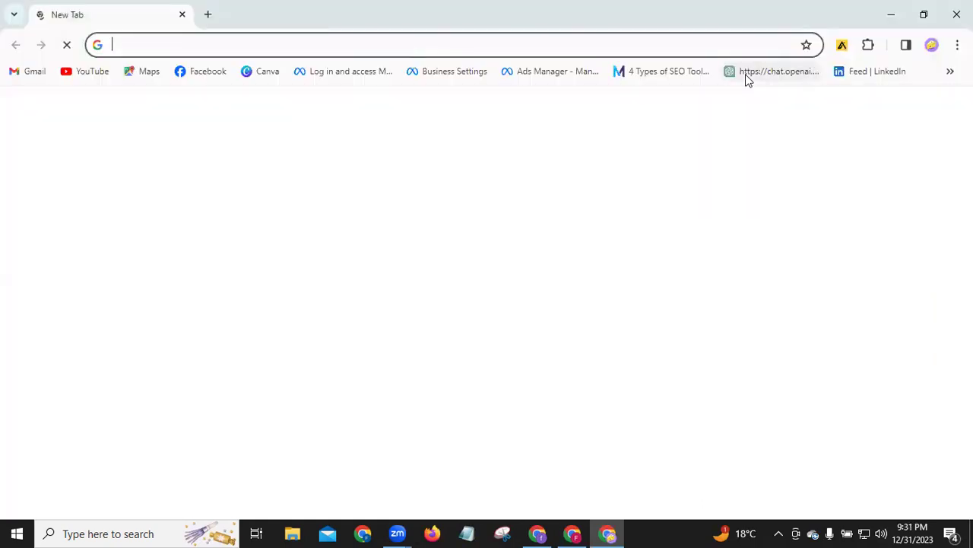
{"action": "left_click", "coordinate": [747, 77]}
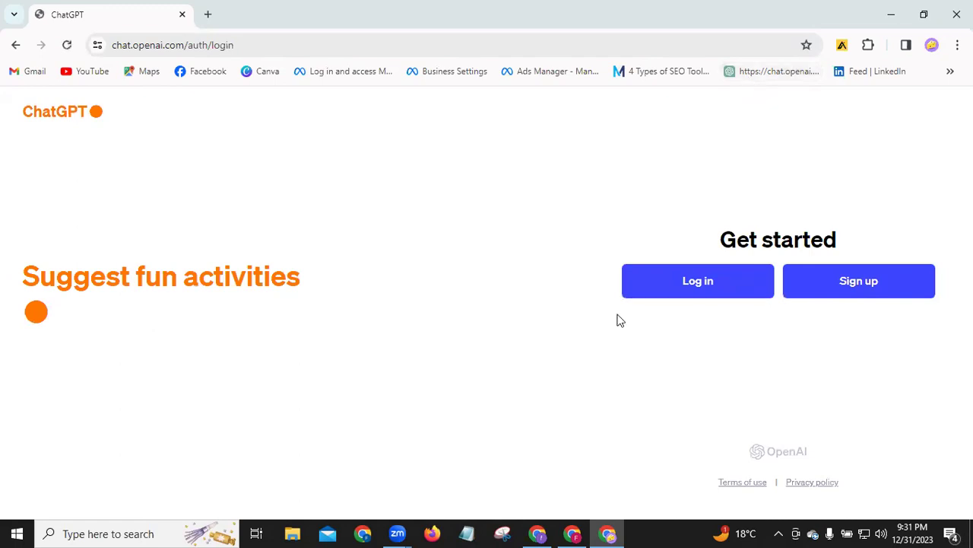
{"action": "left_click", "coordinate": [702, 284]}
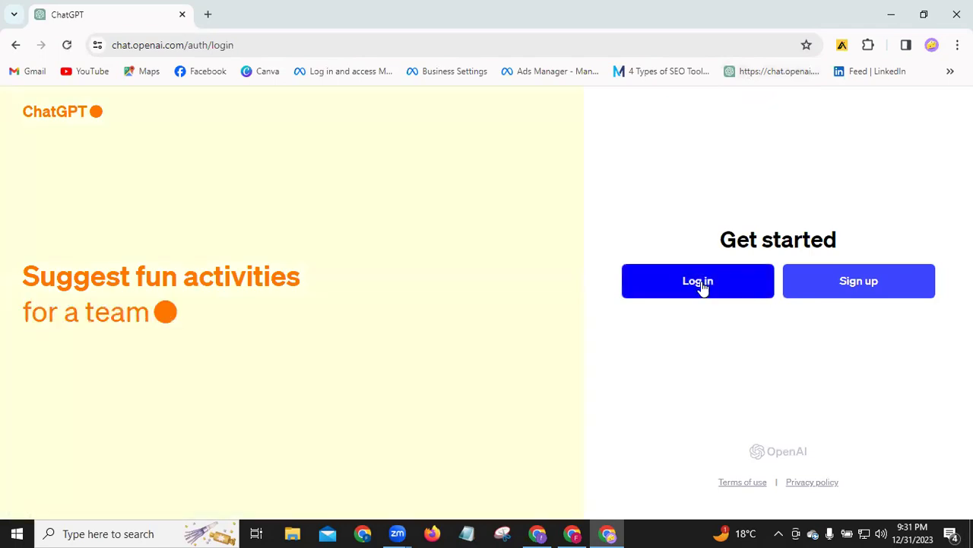
{"action": "left_click", "coordinate": [702, 284]}
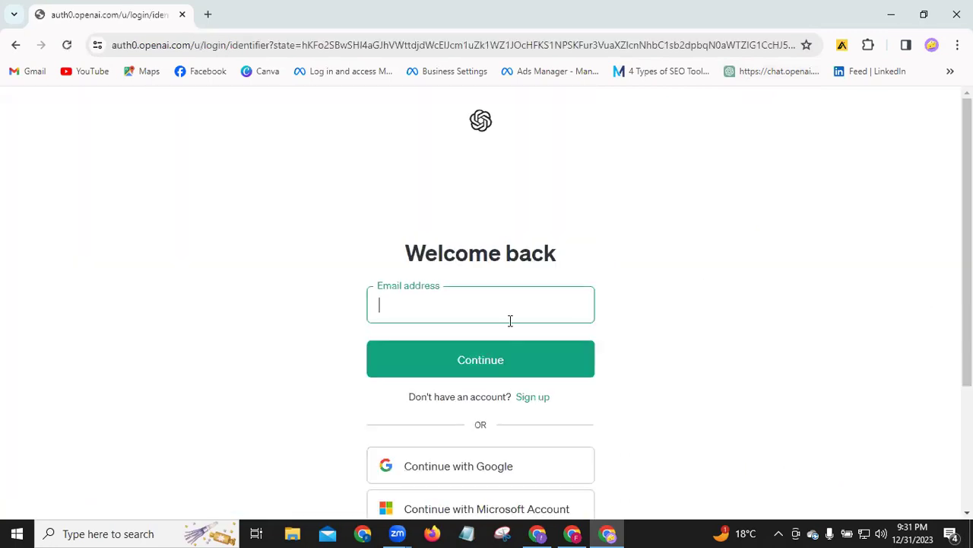
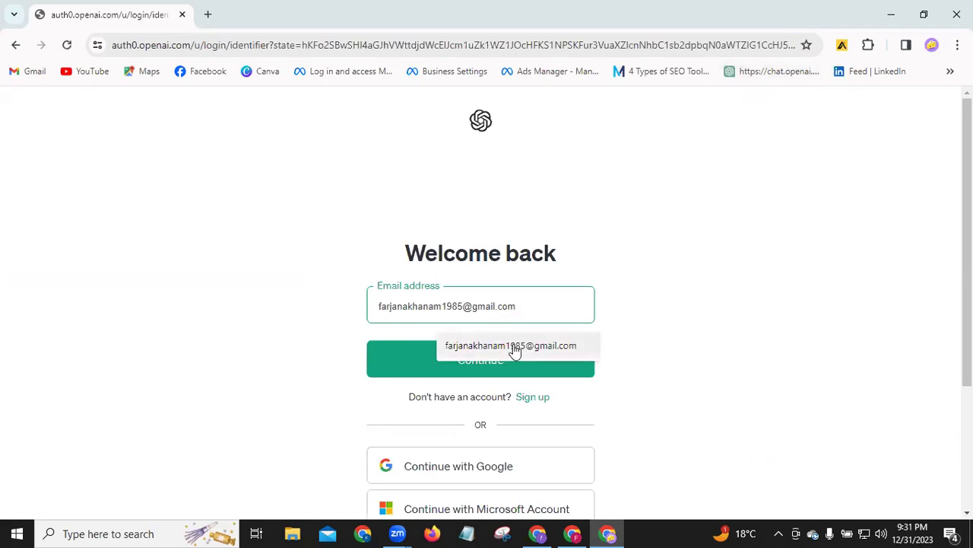
Submit the account e-mail from the suggestions, paste the password, and wait for the page
{"action": "left_click", "coordinate": [488, 354]}
{"action": "left_click", "coordinate": [476, 365]}
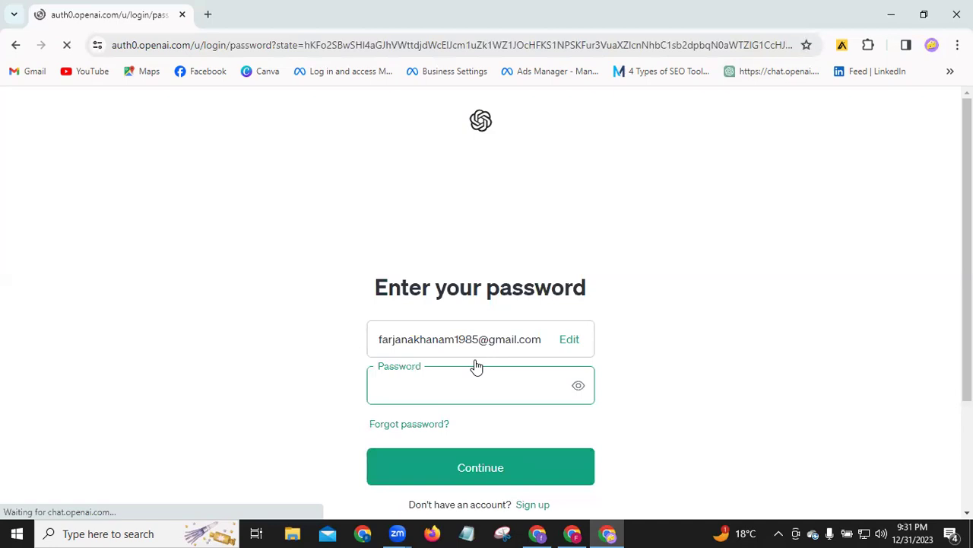
{"action": "key", "text": "ctrl+v"}
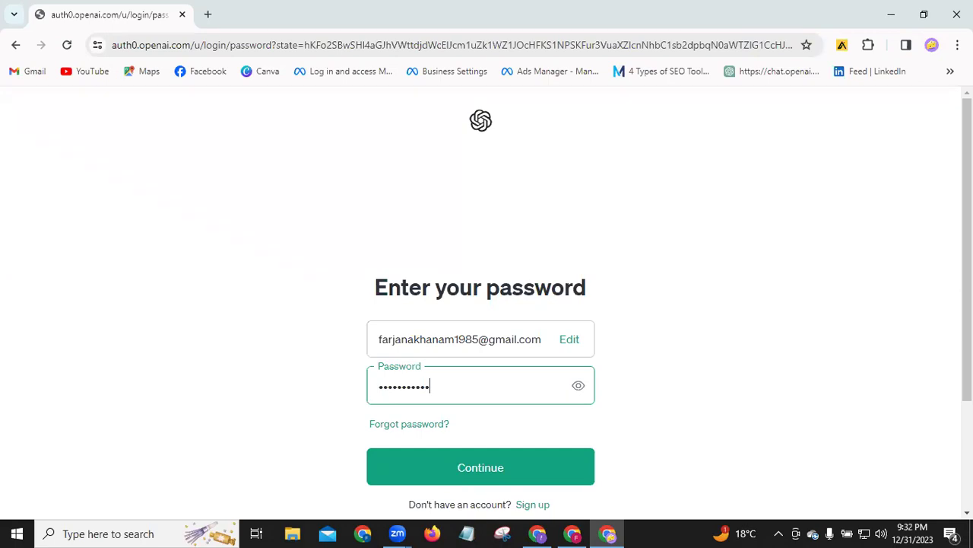
{"action": "scroll", "coordinate": [752, 358], "scroll_direction": "down", "scroll_amount": 2}
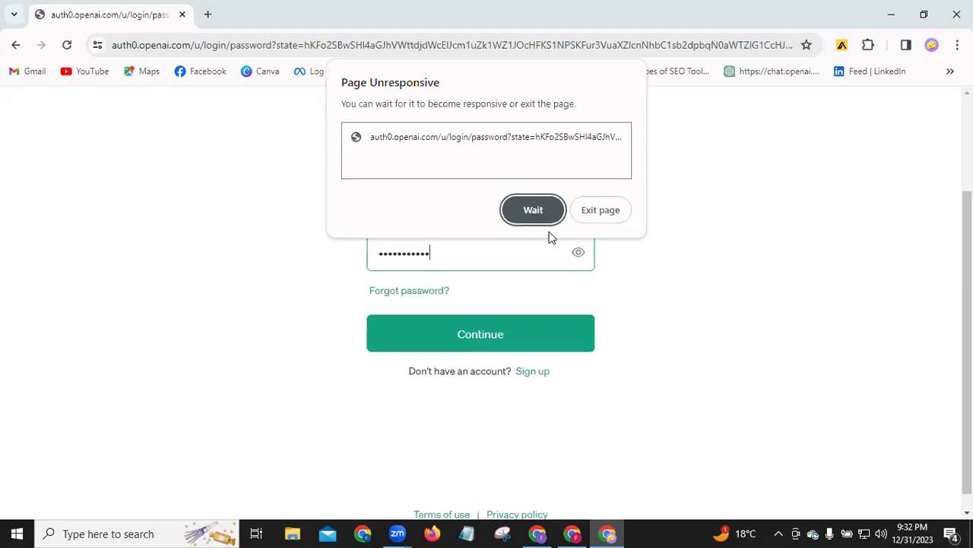
{"action": "left_click", "coordinate": [538, 216]}
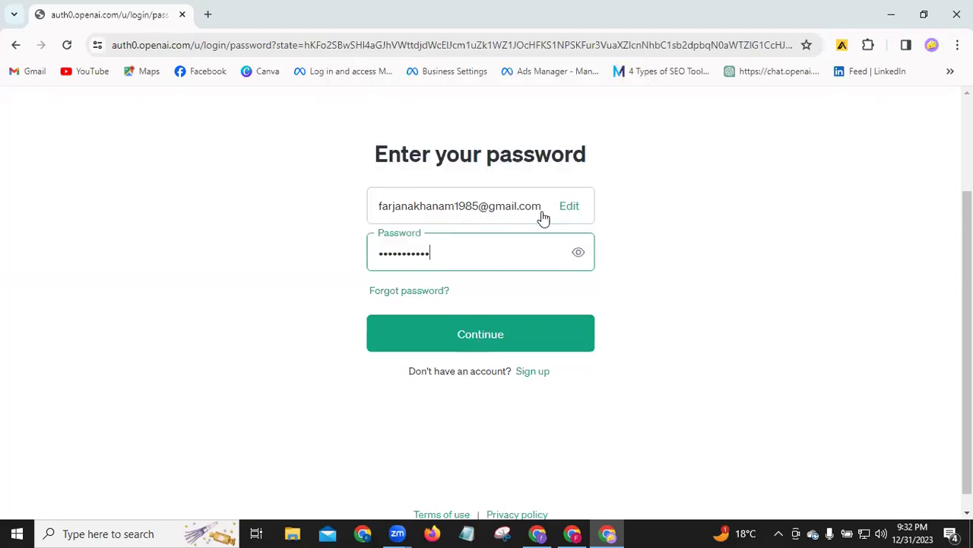